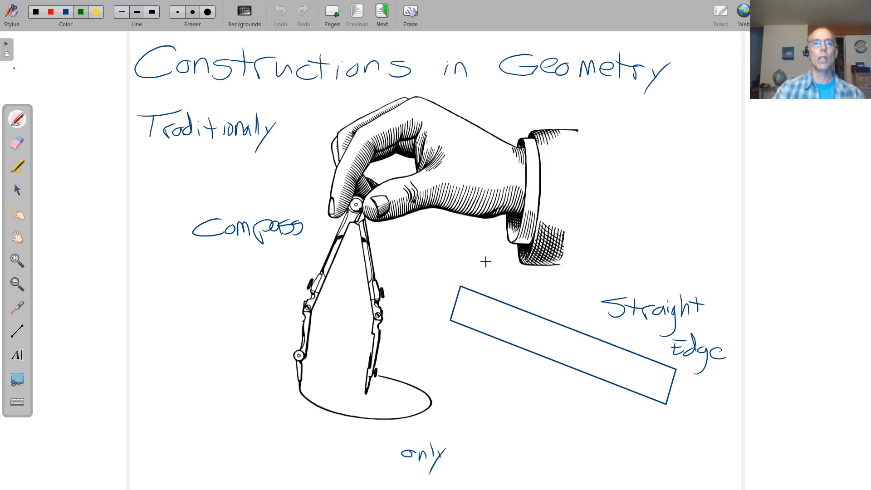
# Look through the whiteboard pages on compass and straight edge, ruler and protractor, and the GeoGebra construction tools
pyautogui.click(382, 13)
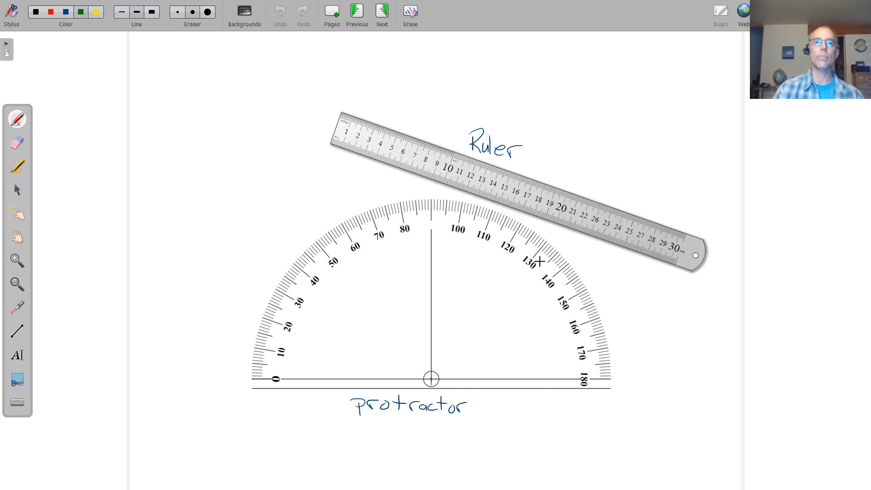
pyautogui.click(383, 15)
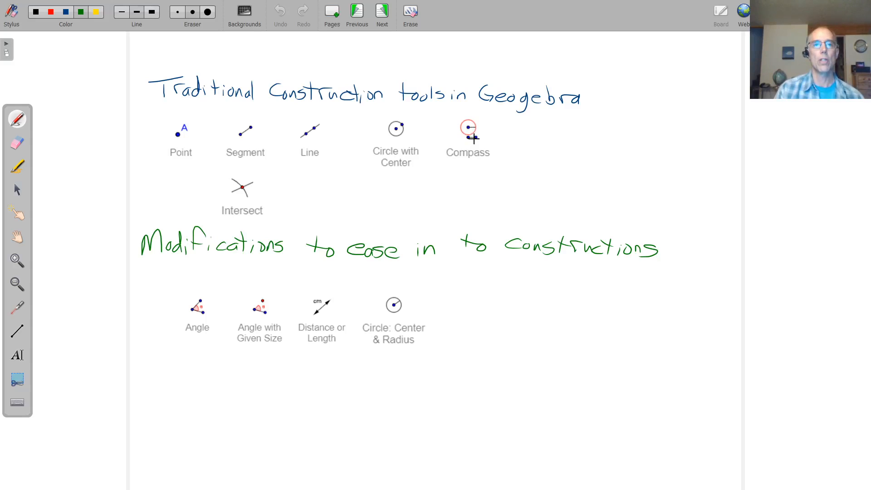
pyautogui.click(363, 15)
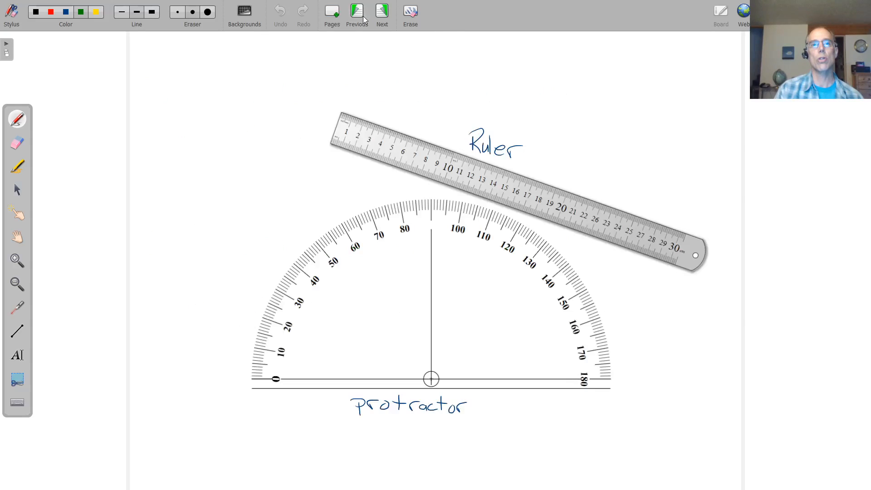
pyautogui.click(357, 18)
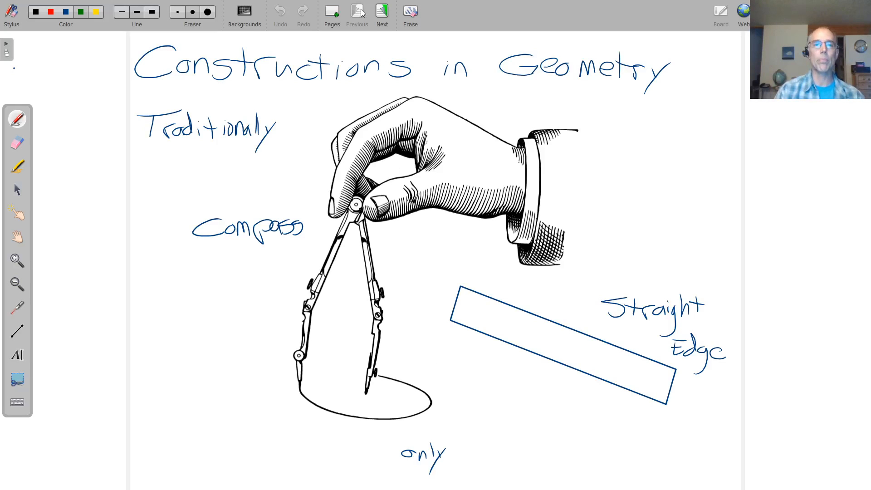
pyautogui.click(390, 13)
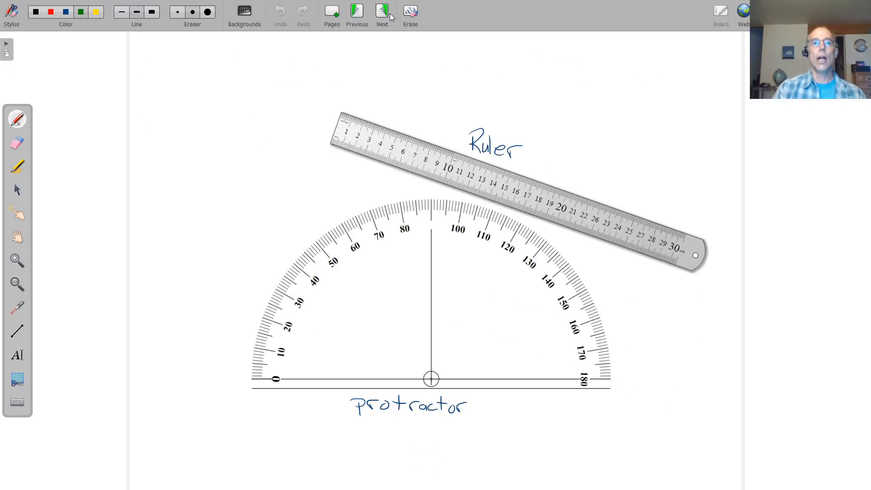
pyautogui.click(390, 13)
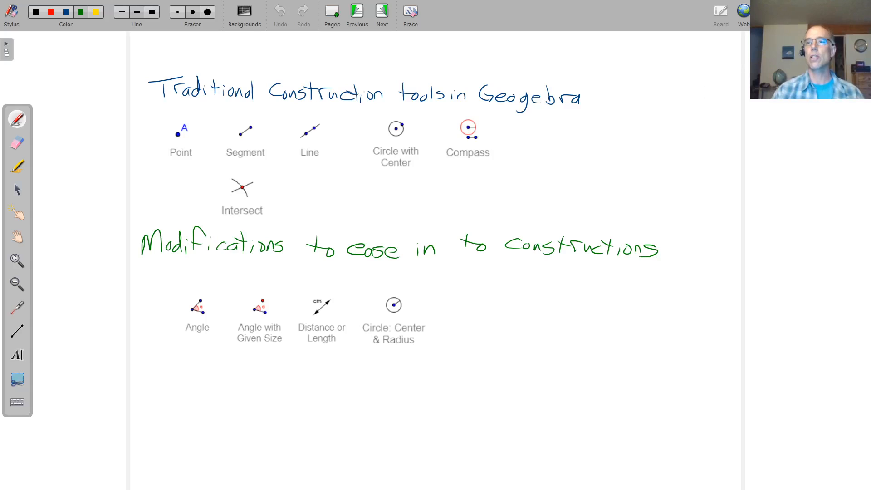
# Switch to the GeoGebra website in the browser and open the Geometry app
pyautogui.click(811, 14)
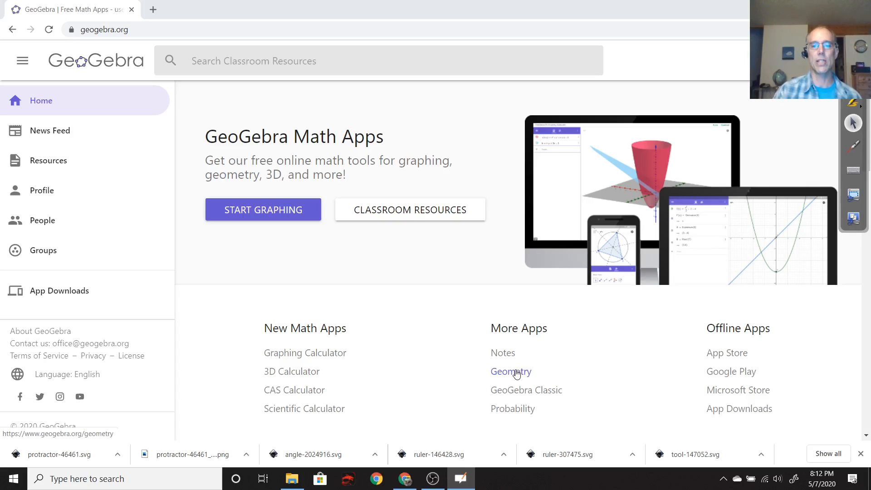
pyautogui.click(516, 372)
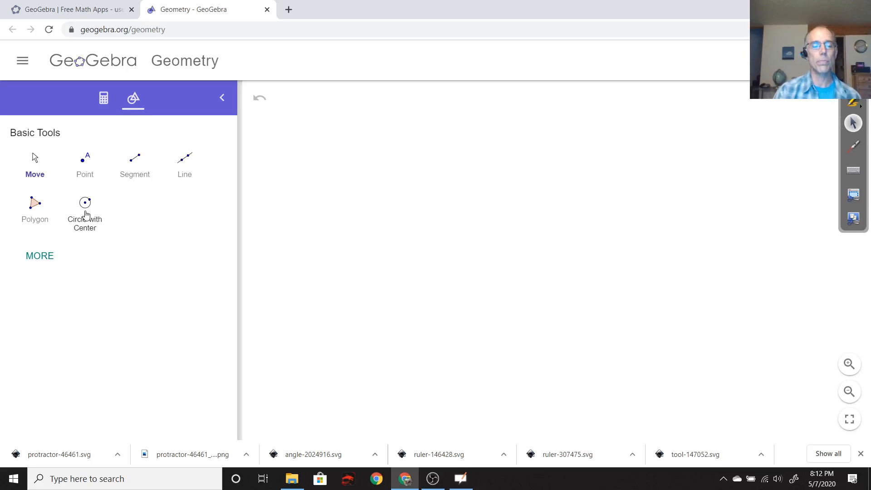
# Expand the Geometry toolbox to its full set of tools and look through all categories
pyautogui.click(38, 255)
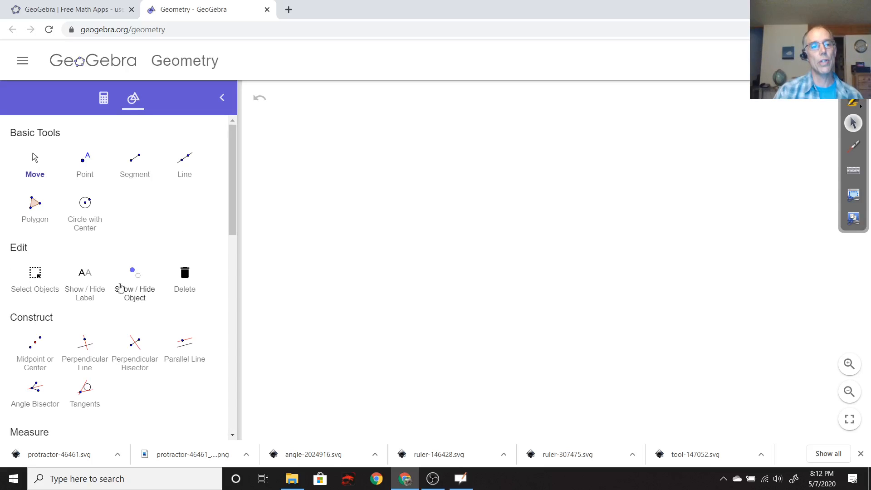
pyautogui.scroll(-5, 145, 322)
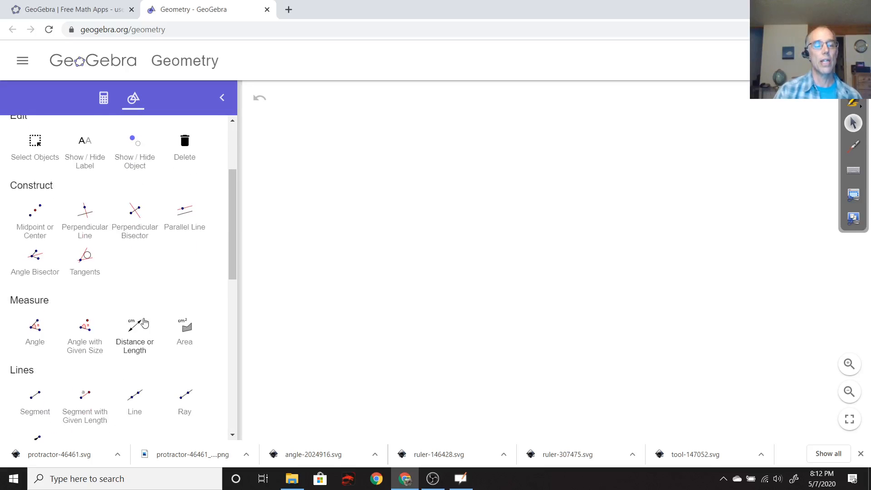
pyautogui.scroll(-6, 146, 322)
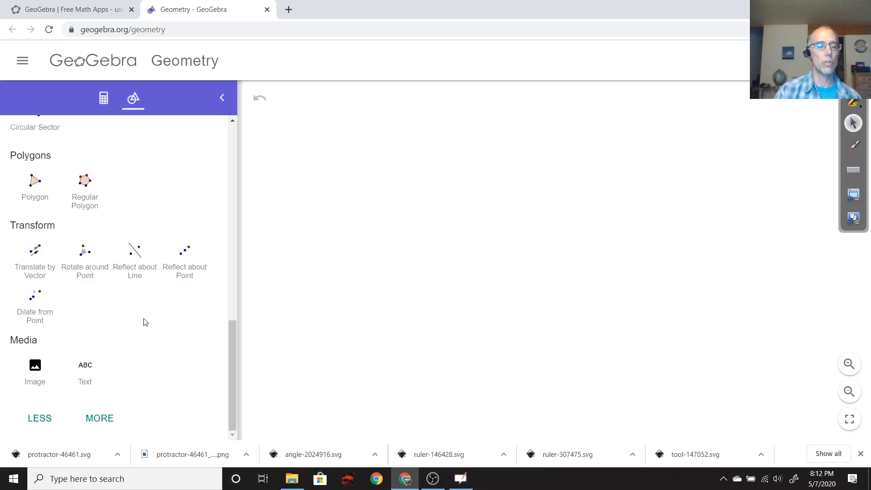
pyautogui.click(100, 418)
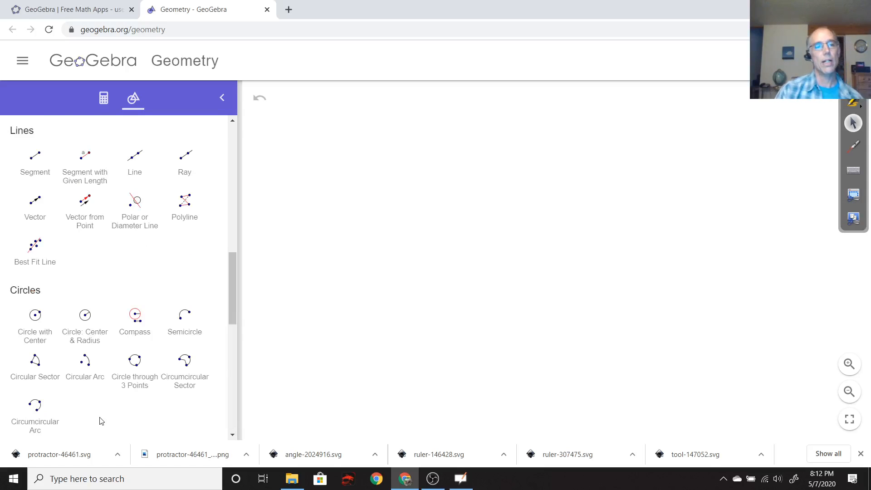
pyautogui.scroll(-10, 101, 421)
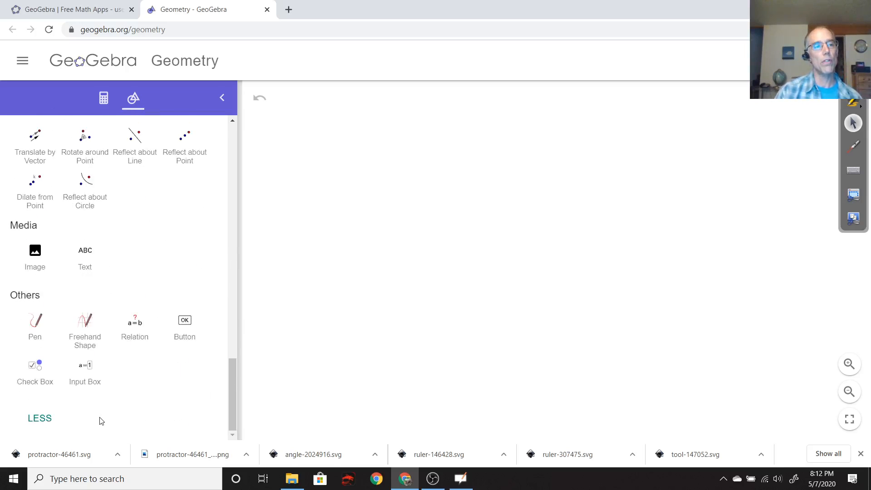
pyautogui.scroll(10, 101, 421)
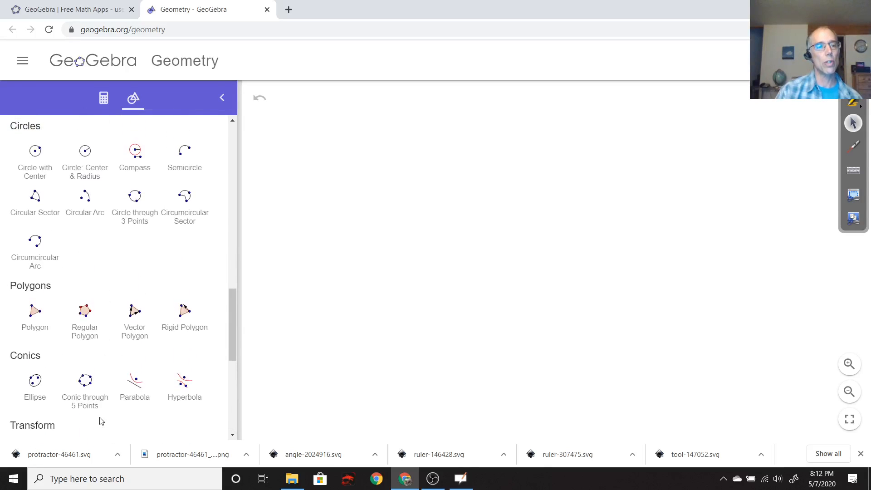
pyautogui.scroll(5, 101, 421)
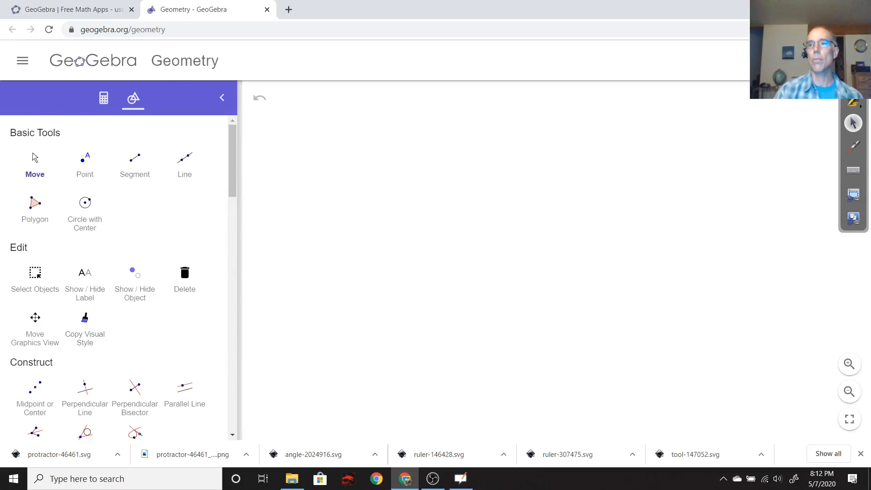
pyautogui.click(853, 29)
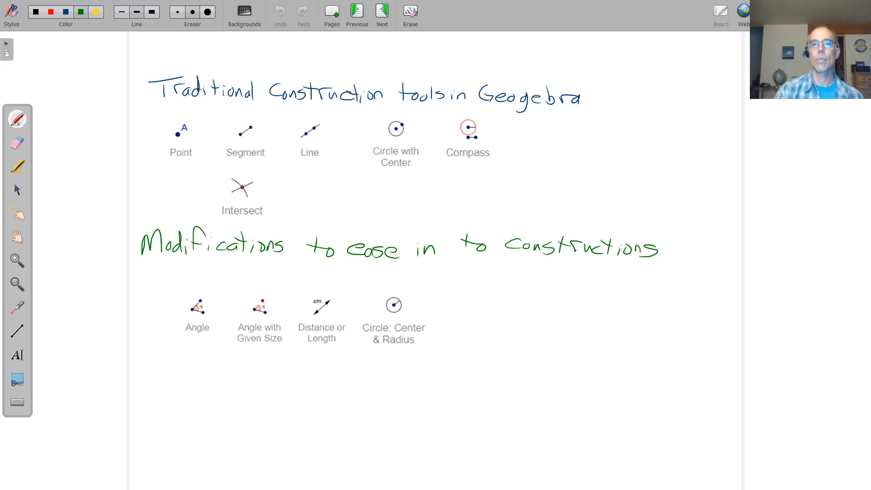
pyautogui.moveTo(453, 262)
pyautogui.mouseDown()
pyautogui.moveTo(411, 233)
pyautogui.moveTo(225, 177)
pyautogui.mouseUp()
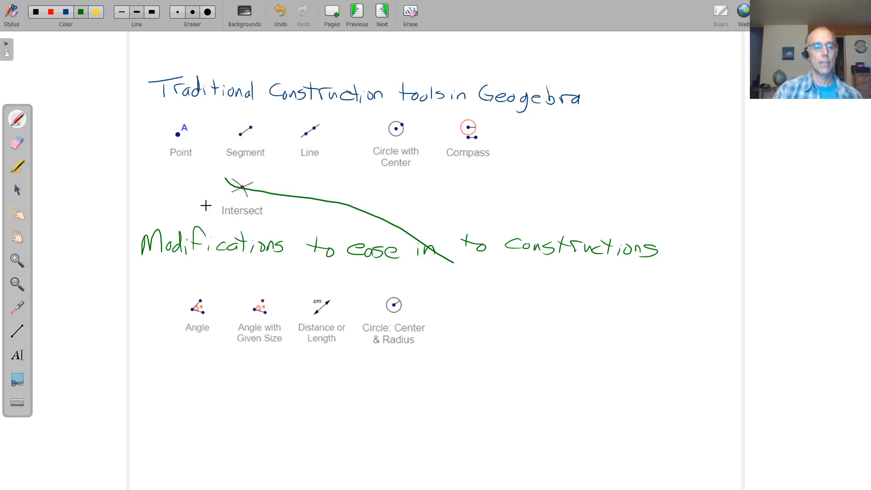
pyautogui.hotkey('ctrl', 'z')
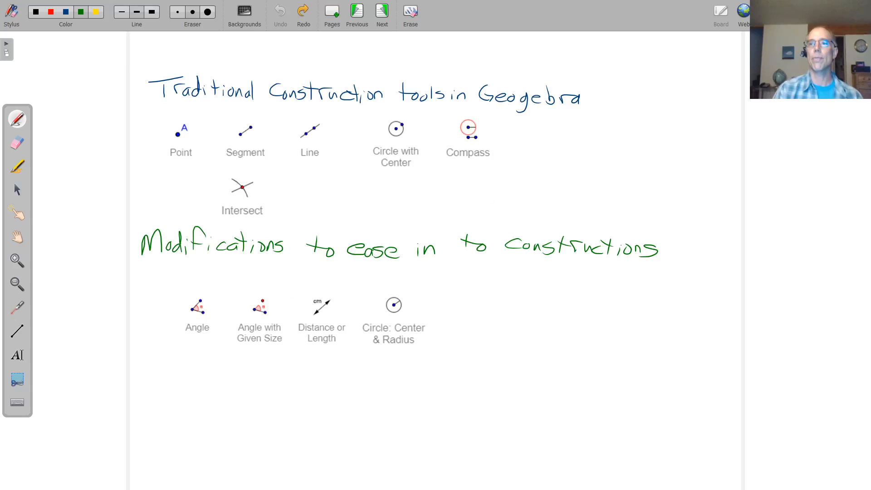
pyautogui.click(811, 15)
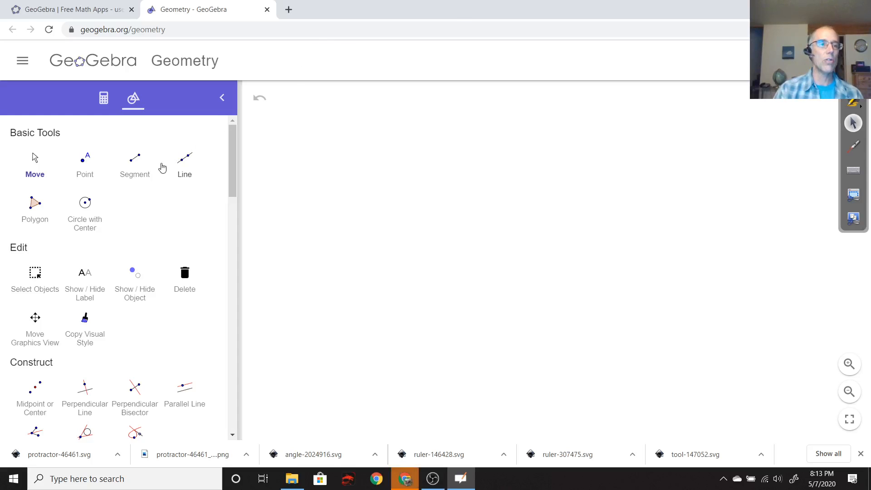
# Construct a regular polygon with 5 vertices from two points placed near the middle of the drawing area
pyautogui.scroll(-1, 115, 253)
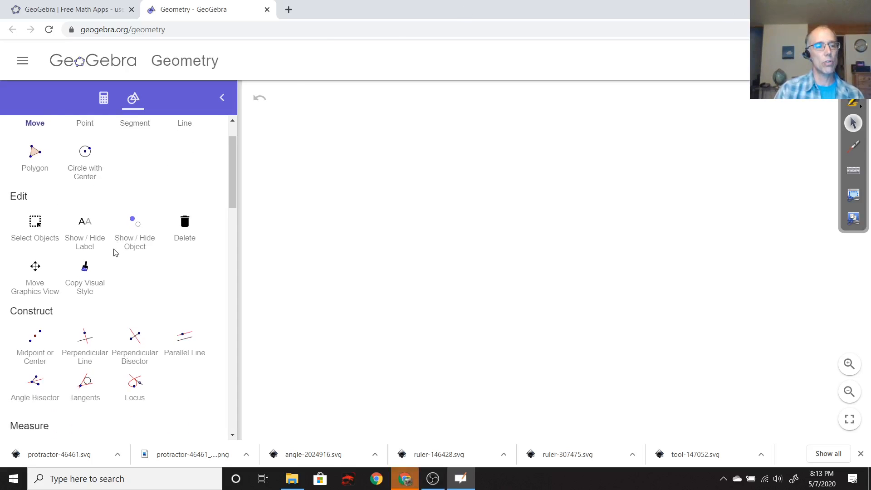
pyautogui.scroll(-8, 114, 253)
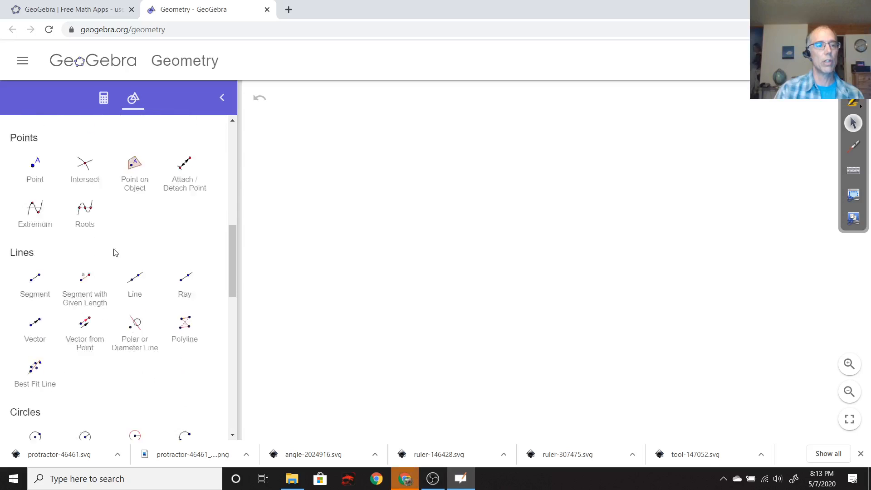
pyautogui.scroll(-7, 115, 253)
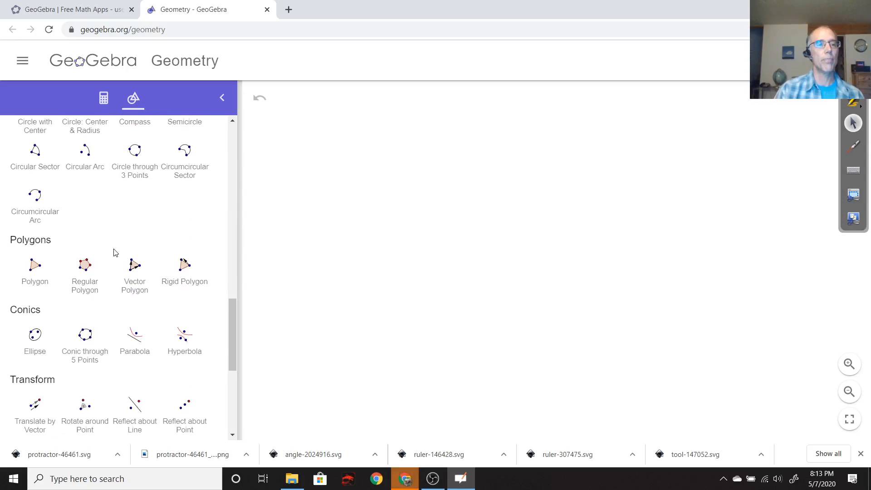
pyautogui.click(87, 270)
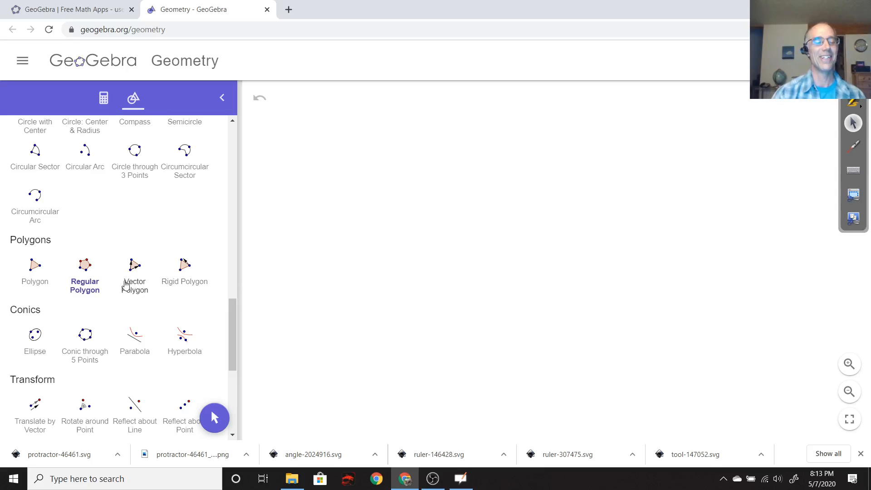
pyautogui.click(82, 264)
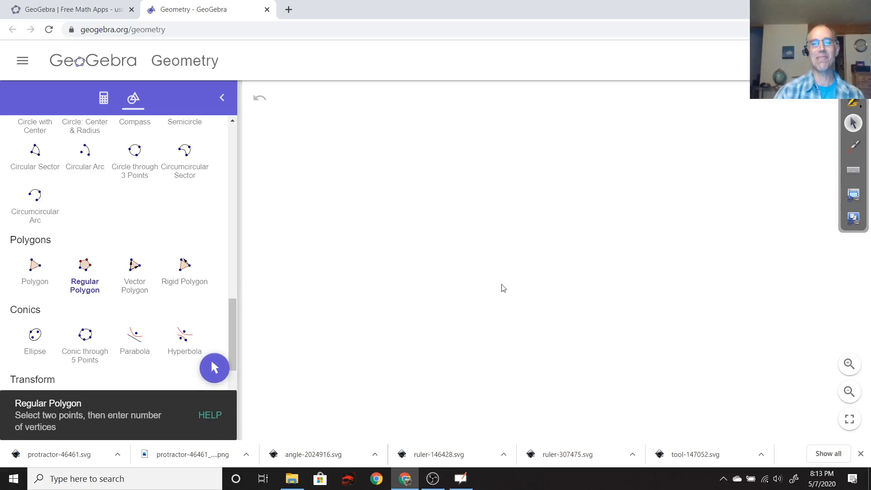
pyautogui.click(525, 301)
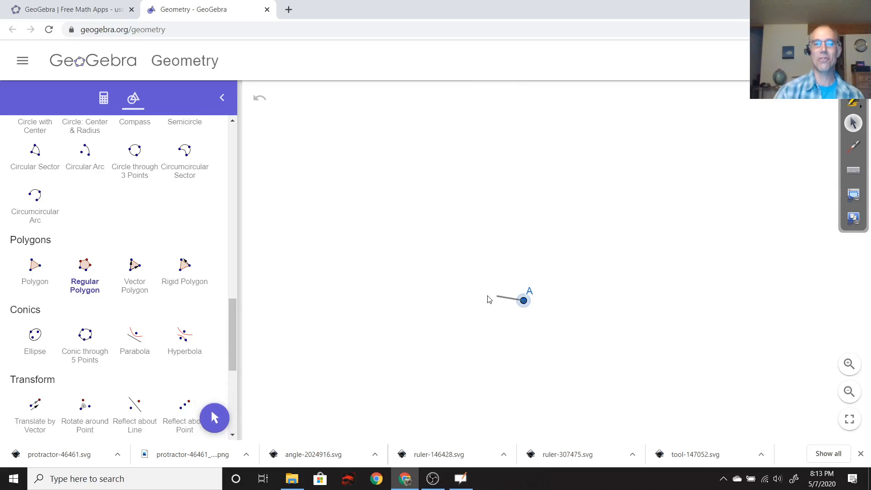
pyautogui.click(431, 305)
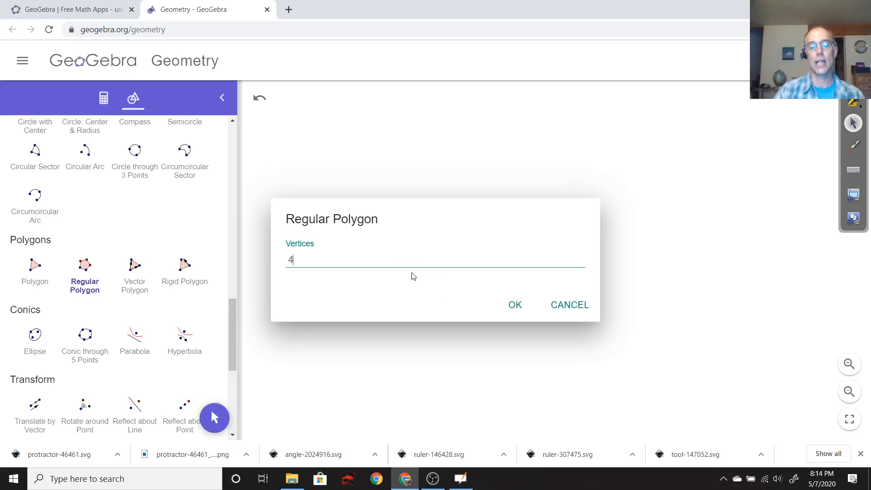
pyautogui.write('5')
pyautogui.click(514, 304)
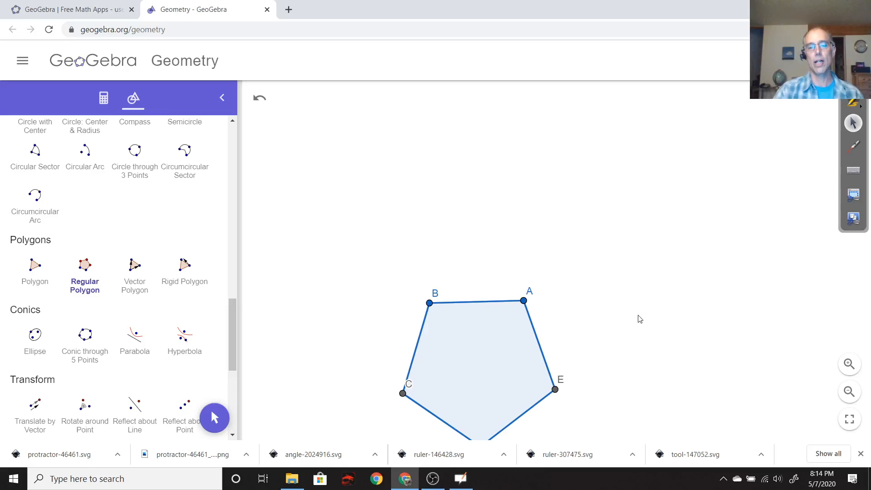
pyautogui.click(497, 353)
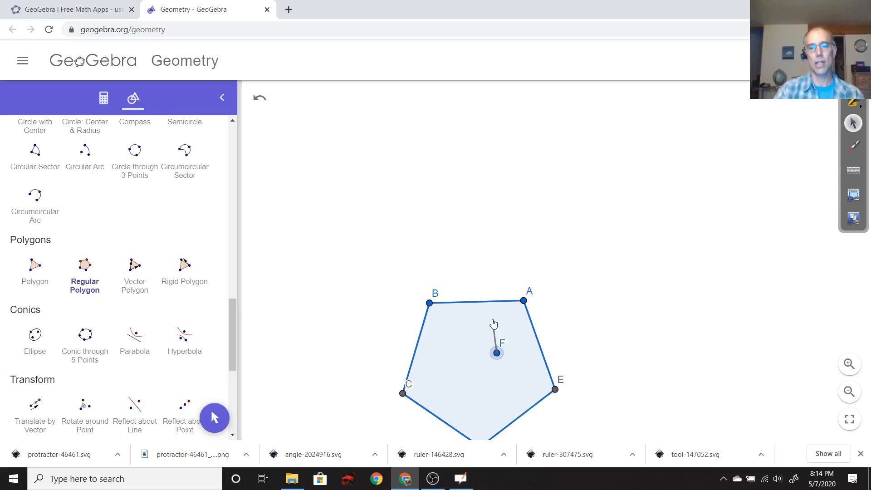
pyautogui.click(619, 297)
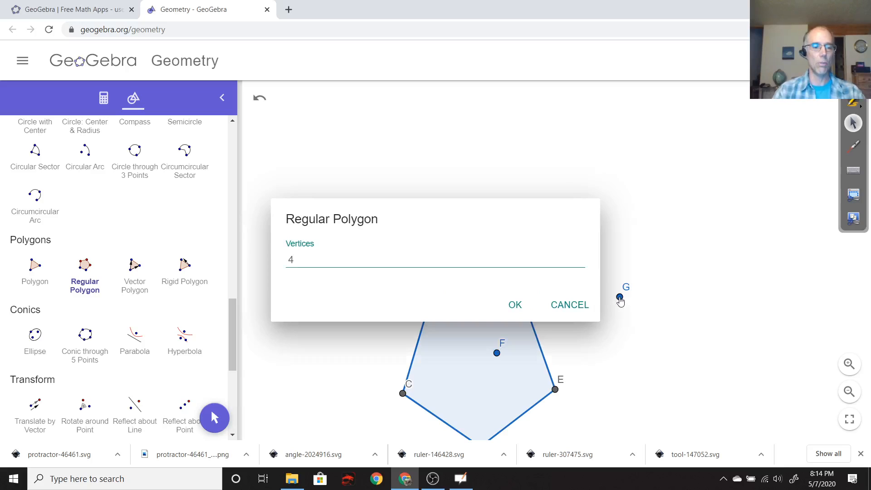
pyautogui.press('Escape')
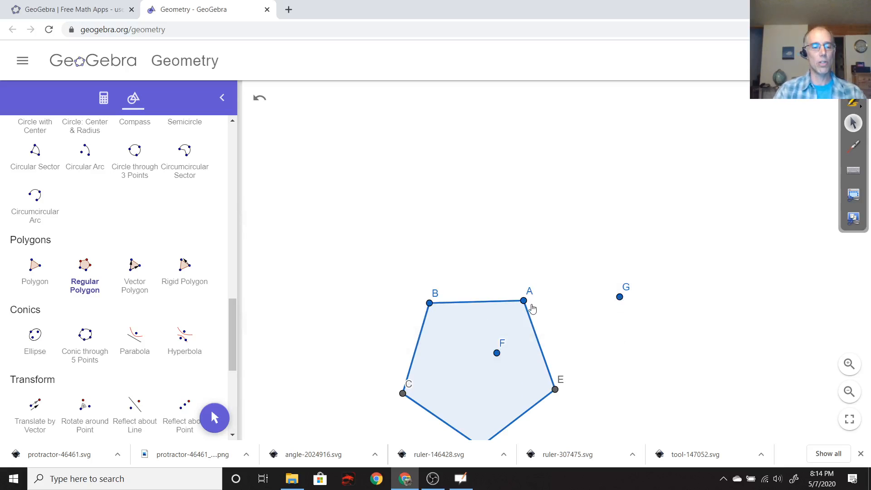
pyautogui.click(259, 98)
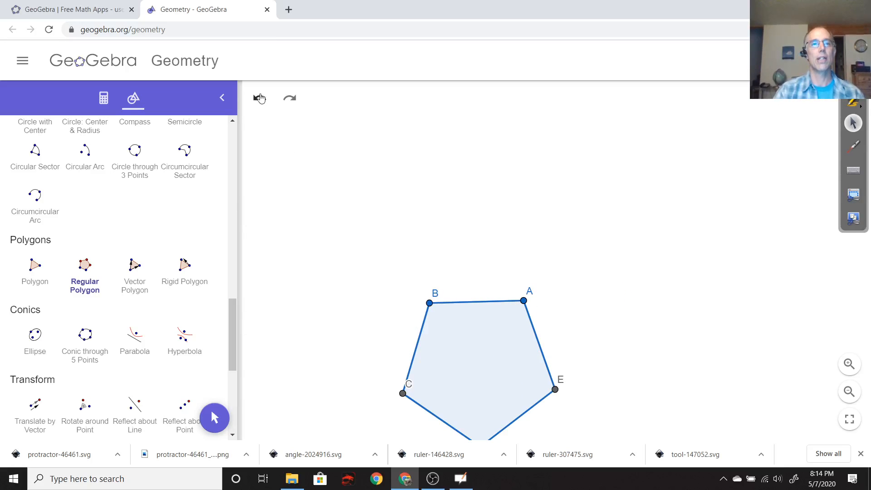
pyautogui.click(260, 98)
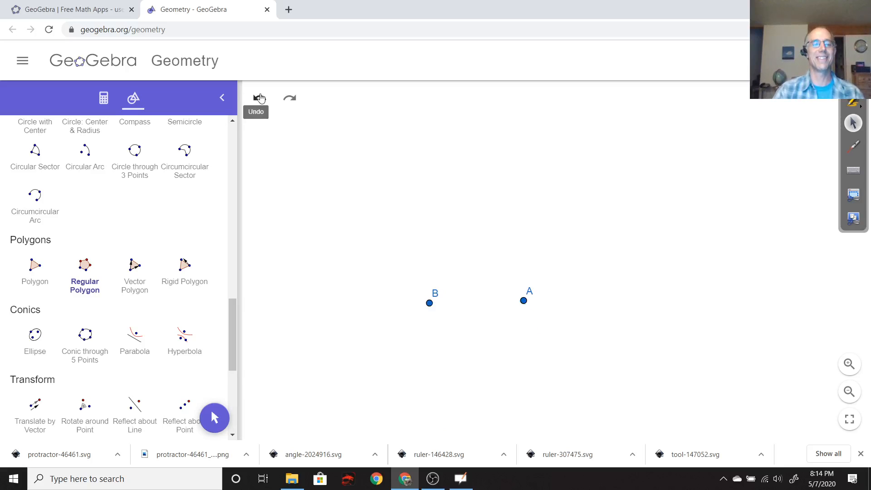
pyautogui.click(289, 98)
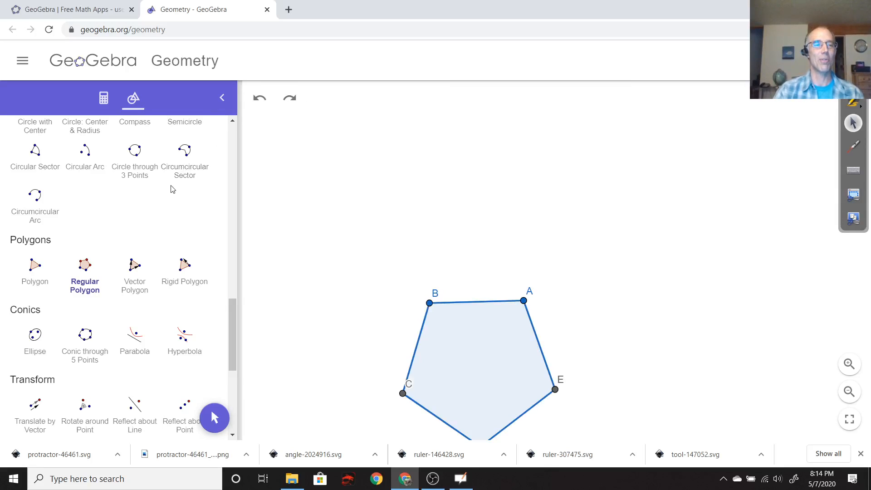
# Leave the Regular Polygon tool by activating the Move tool
pyautogui.scroll(6, 173, 189)
pyautogui.scroll(10, 172, 189)
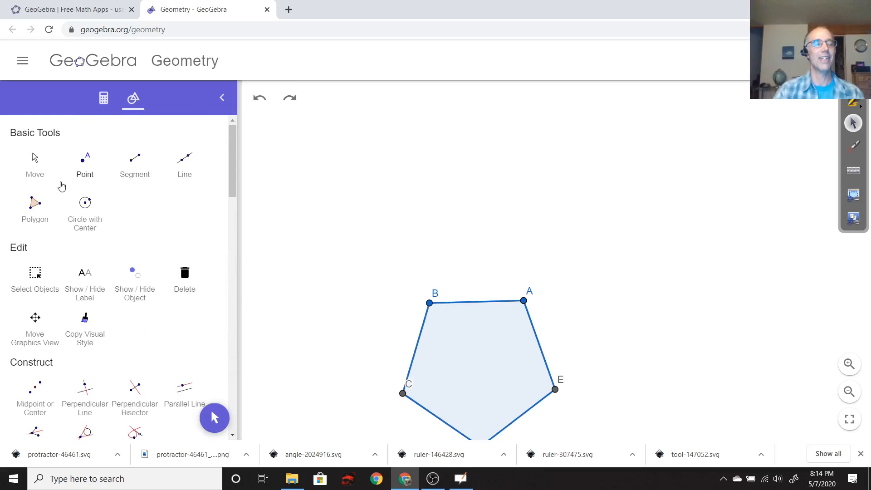
pyautogui.click(40, 168)
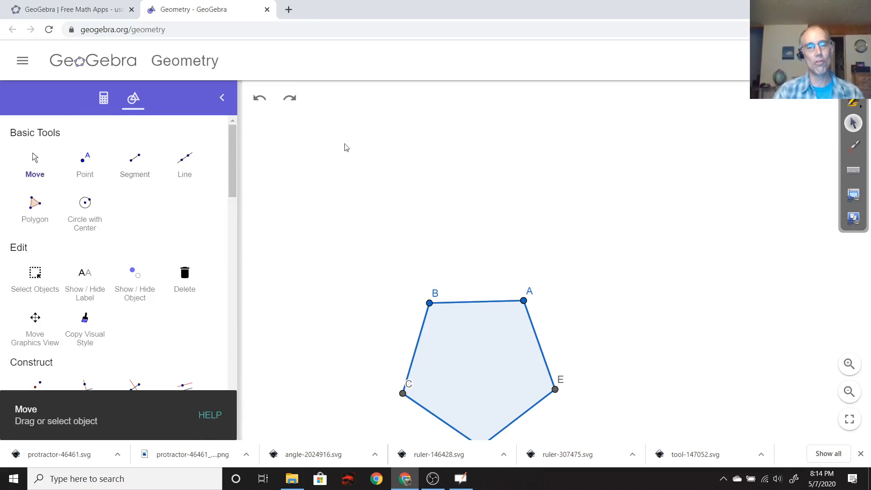
# Bring the whole pentagon into view and move it slightly higher in the drawing area
pyautogui.moveTo(607, 302); pyautogui.dragTo(611, 188)
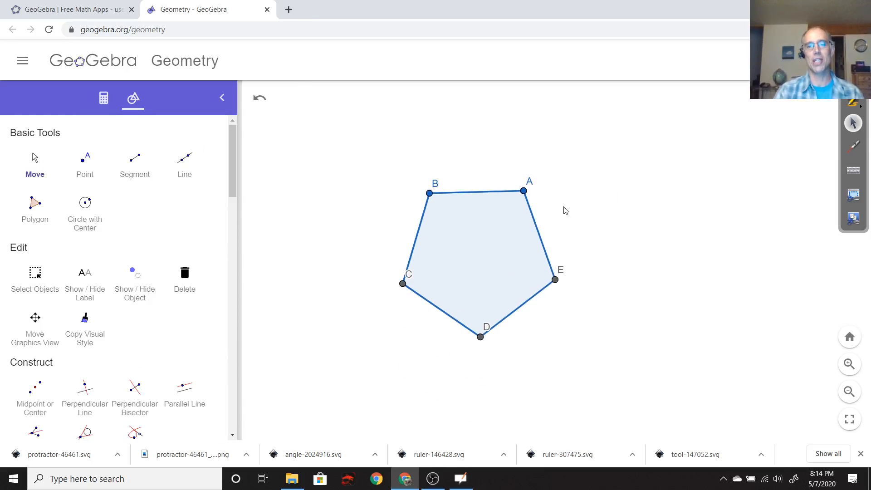
pyautogui.moveTo(486, 254)
pyautogui.mouseDown()
pyautogui.moveTo(573, 245)
pyautogui.moveTo(482, 242)
pyautogui.mouseUp()
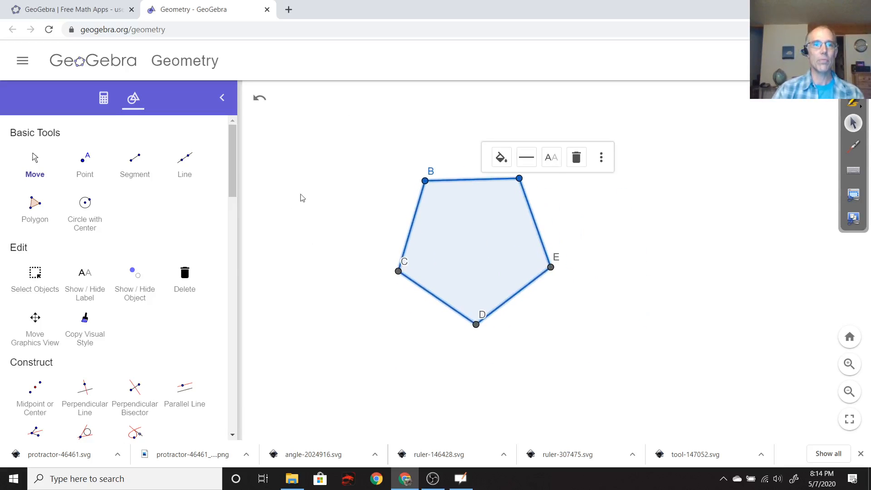
# Undo the pentagon's repositioning and its construction until the drawing area is empty
pyautogui.click(264, 99)
pyautogui.click(263, 100)
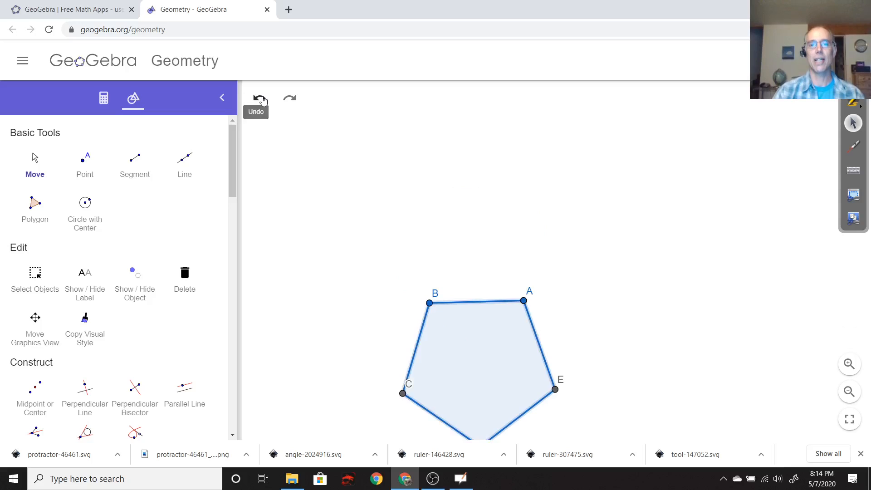
pyautogui.click(263, 100)
pyautogui.click(263, 99)
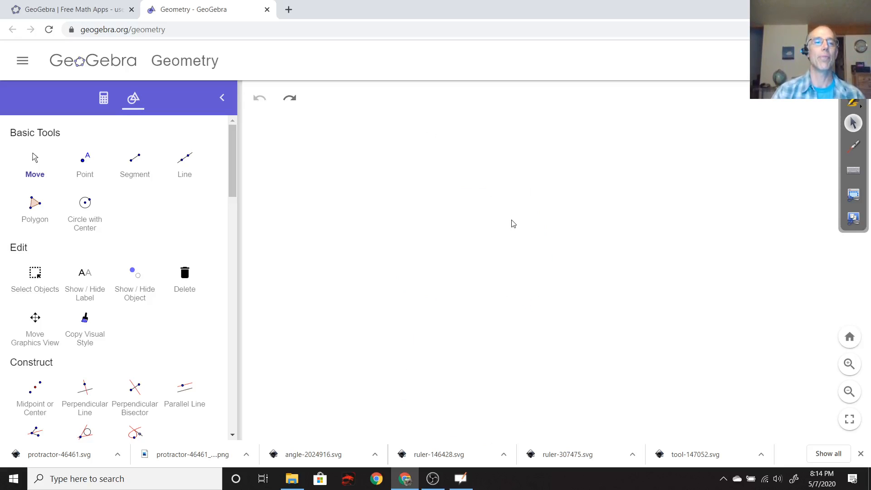
# Switch to the whiteboard's "Draw a Regular Pentagon" page and draw a straight horizontal base line through the two points
pyautogui.click(854, 29)
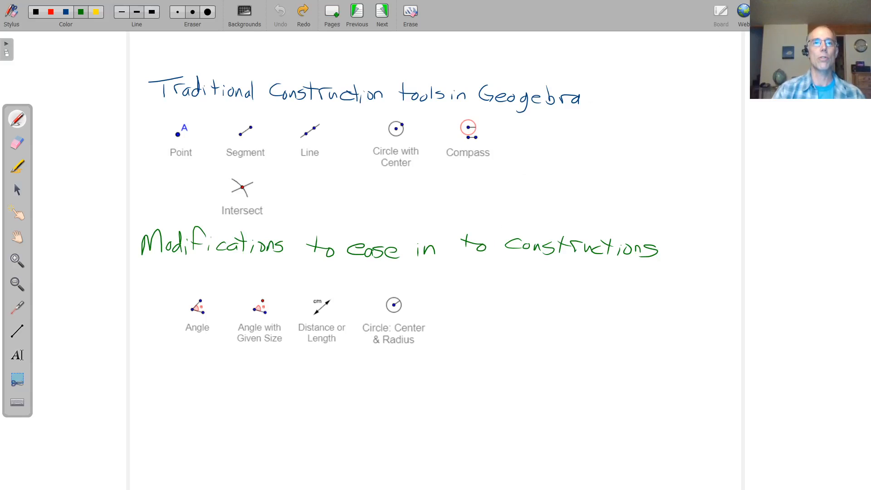
pyautogui.click(376, 15)
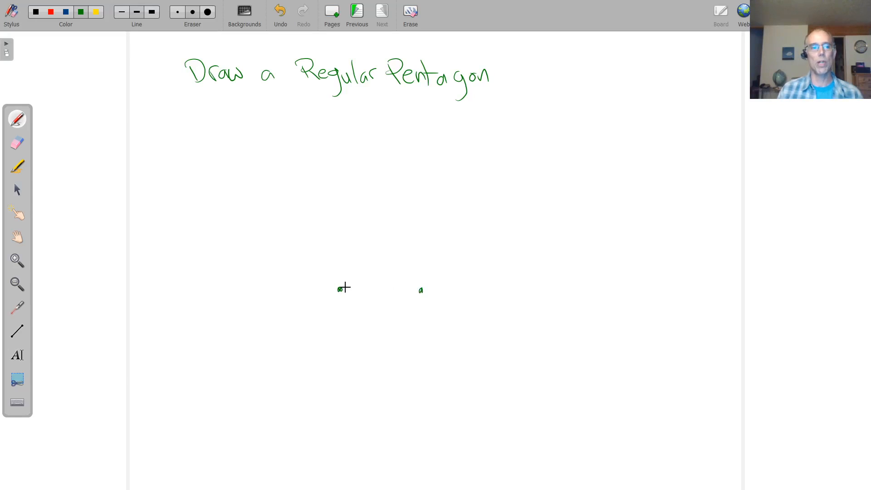
pyautogui.click(17, 331)
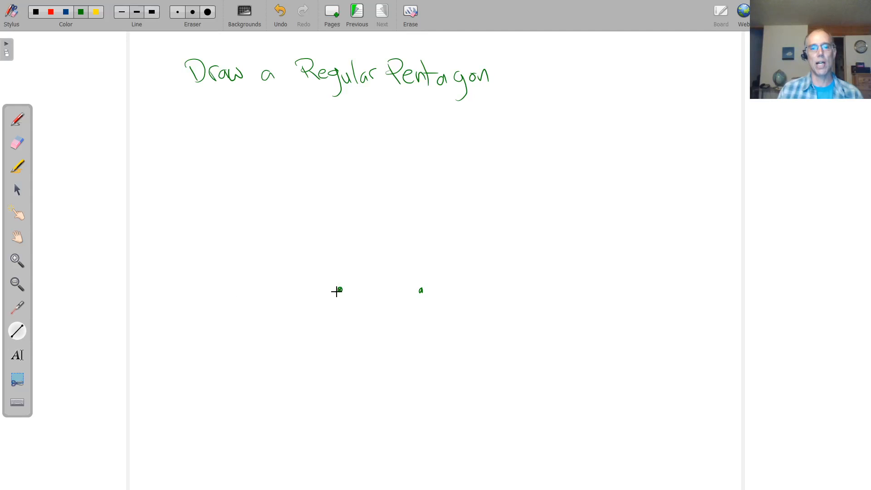
pyautogui.moveTo(340, 289); pyautogui.dragTo(438, 290)
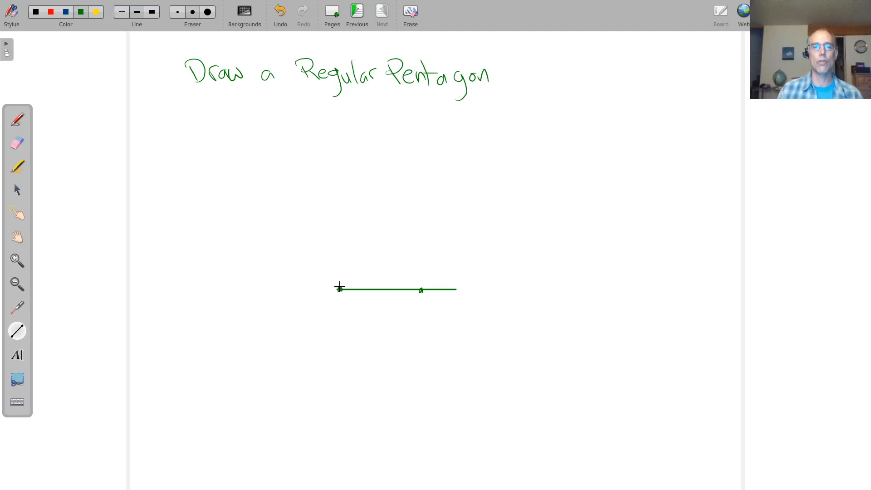
# Sketch the pentagon's second side rising from the base's left endpoint and mark it and the base equal with tick marks
pyautogui.click(18, 121)
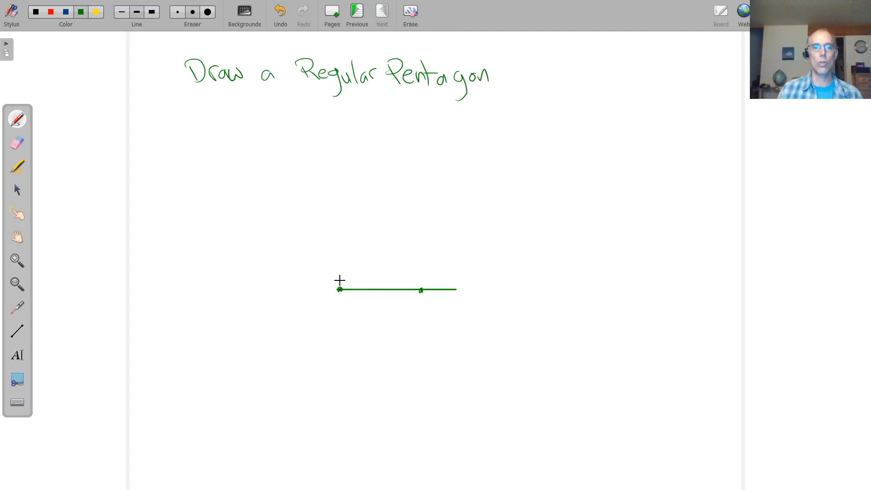
pyautogui.moveTo(339, 289); pyautogui.dragTo(324, 257)
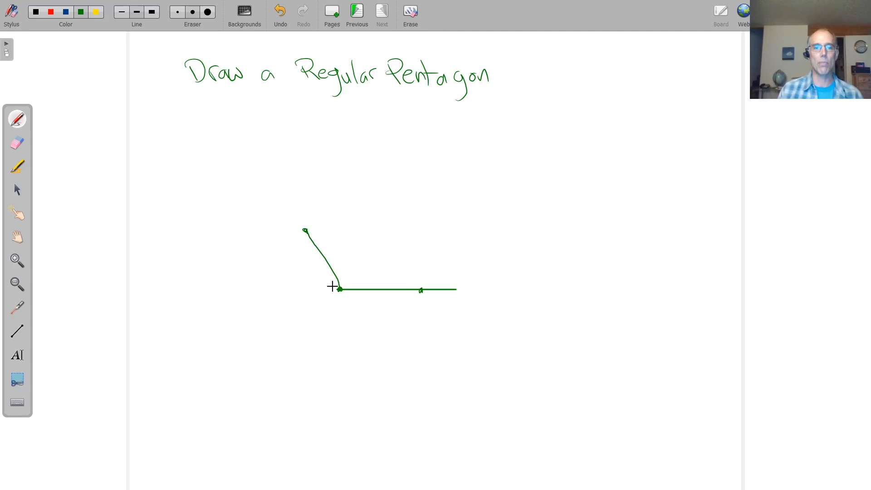
pyautogui.moveTo(384, 287); pyautogui.dragTo(384, 294)
pyautogui.moveTo(319, 260); pyautogui.dragTo(330, 258)
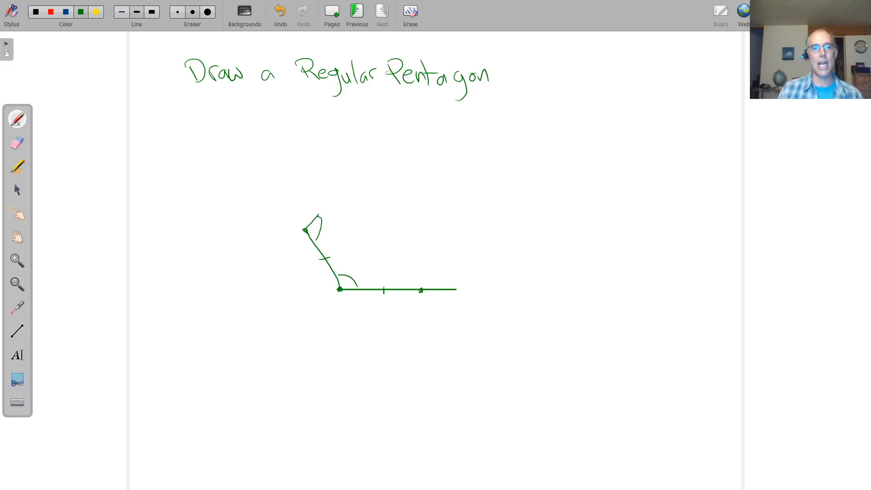
# Sketch the remaining sides to close the pentagon, adding equal-length tick marks and equal-angle arcs
pyautogui.moveTo(369, 169); pyautogui.dragTo(371, 172)
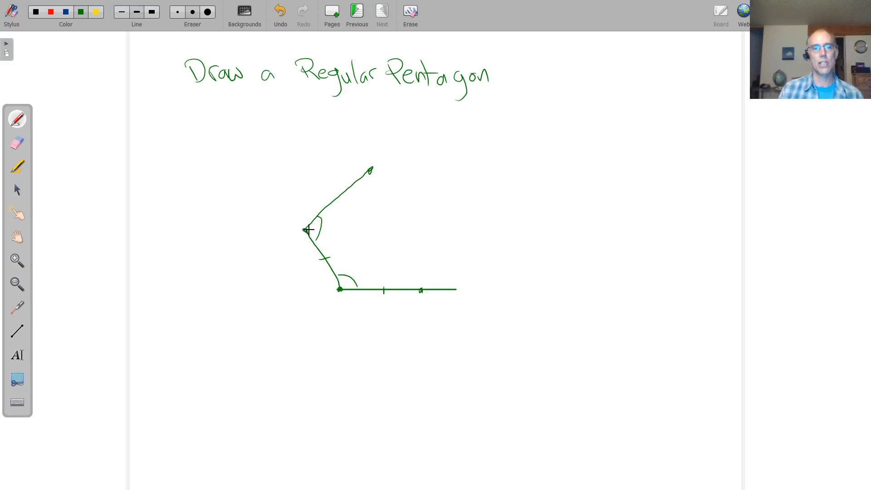
pyautogui.moveTo(334, 200); pyautogui.dragTo(337, 207)
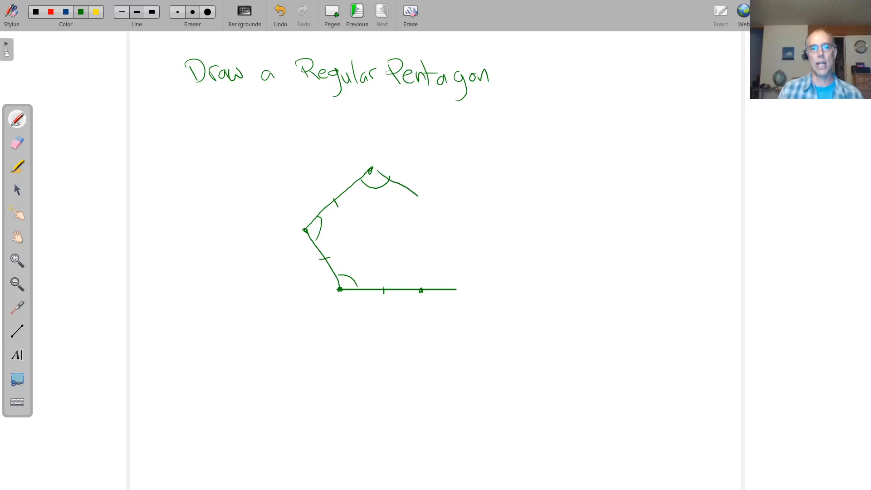
pyautogui.moveTo(420, 189); pyautogui.dragTo(411, 200)
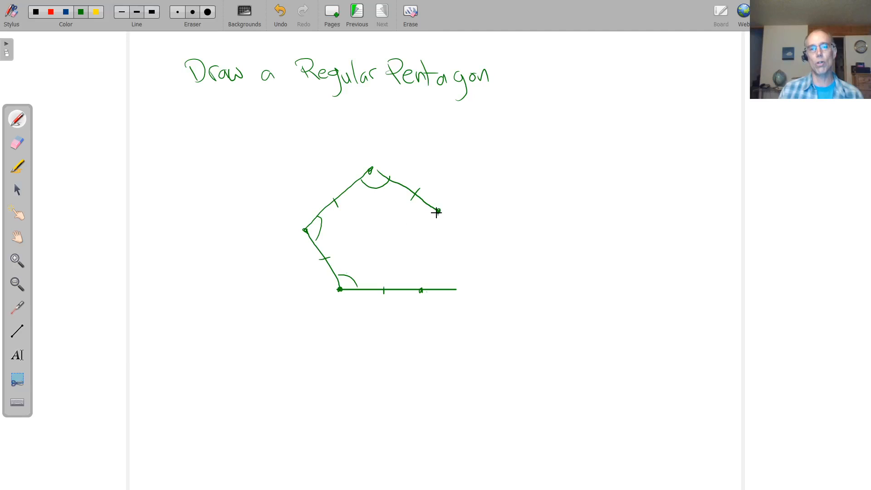
pyautogui.moveTo(433, 207); pyautogui.dragTo(428, 256)
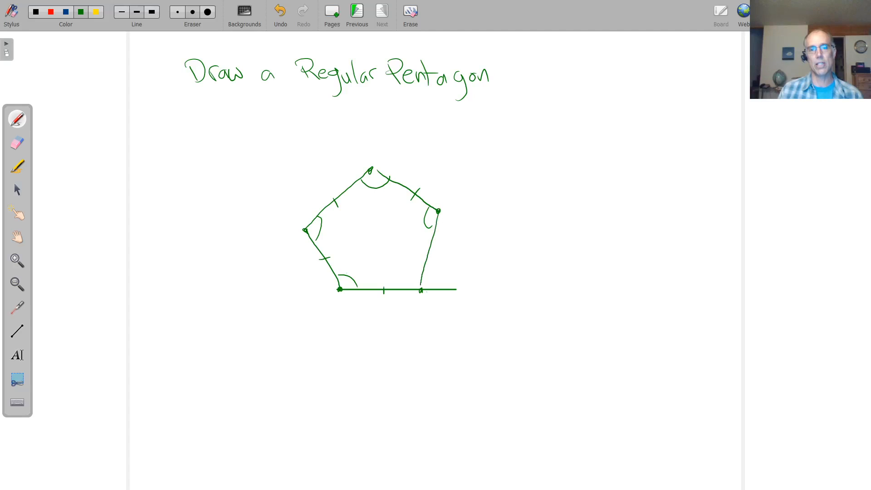
pyautogui.moveTo(424, 258)
pyautogui.mouseDown()
pyautogui.moveTo(438, 266)
pyautogui.moveTo(402, 291)
pyautogui.mouseUp()
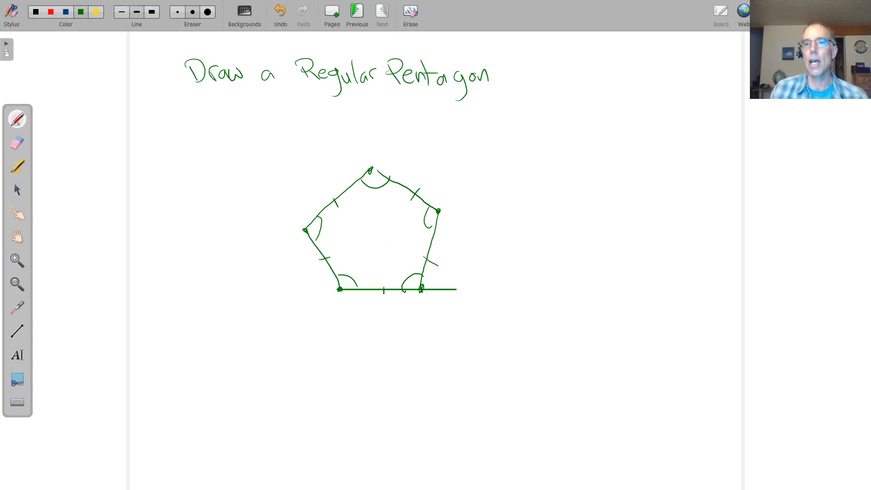
# Return to GeoGebra Geometry and construct a nearly horizontal line through two new points A and B
pyautogui.click(810, 15)
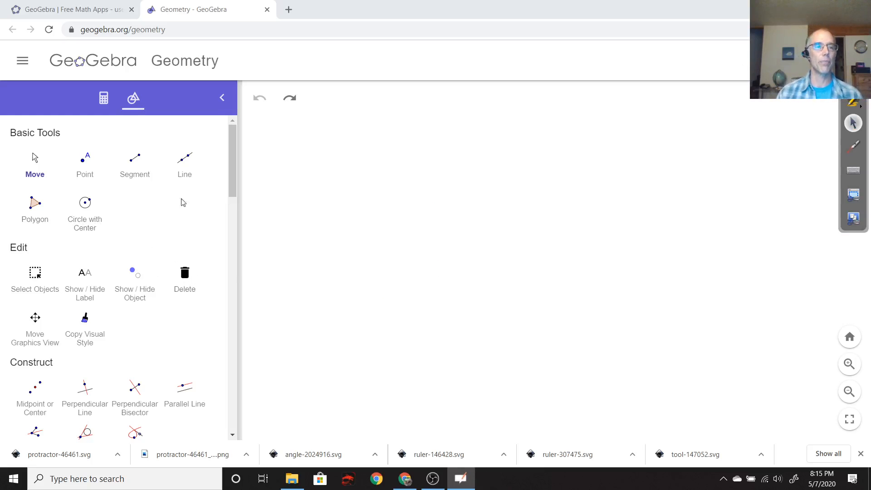
pyautogui.click(186, 168)
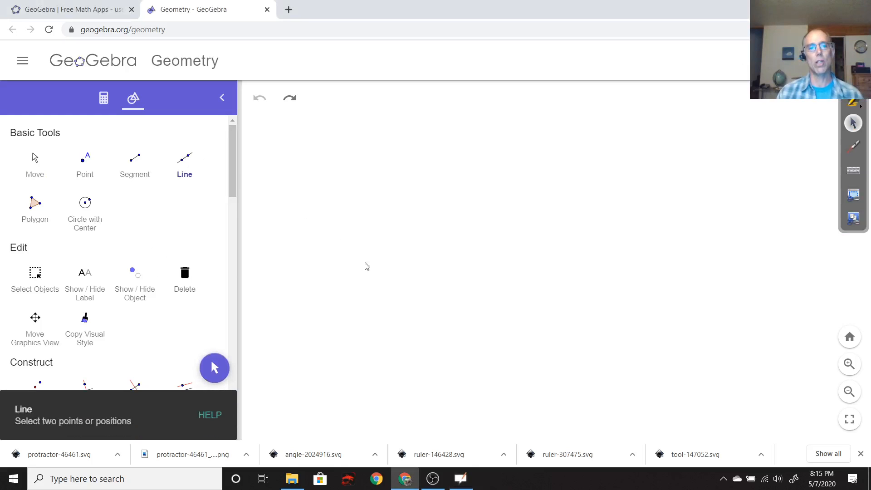
pyautogui.click(367, 285)
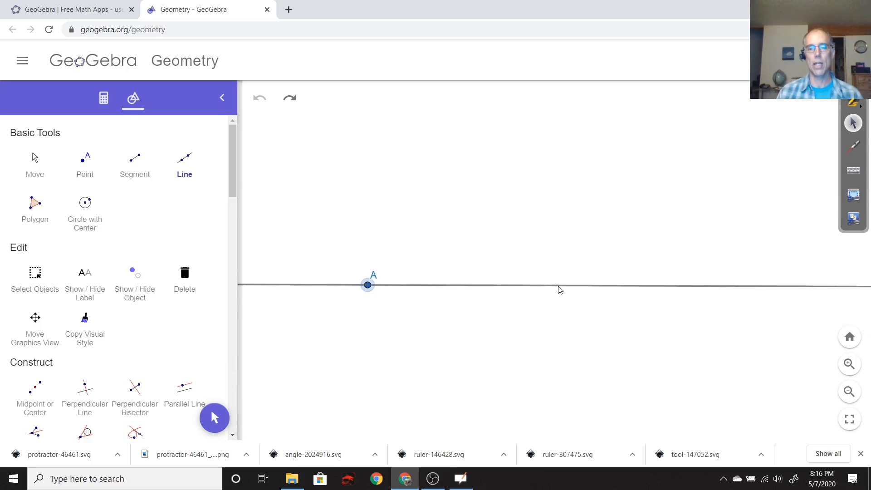
pyautogui.click(539, 286)
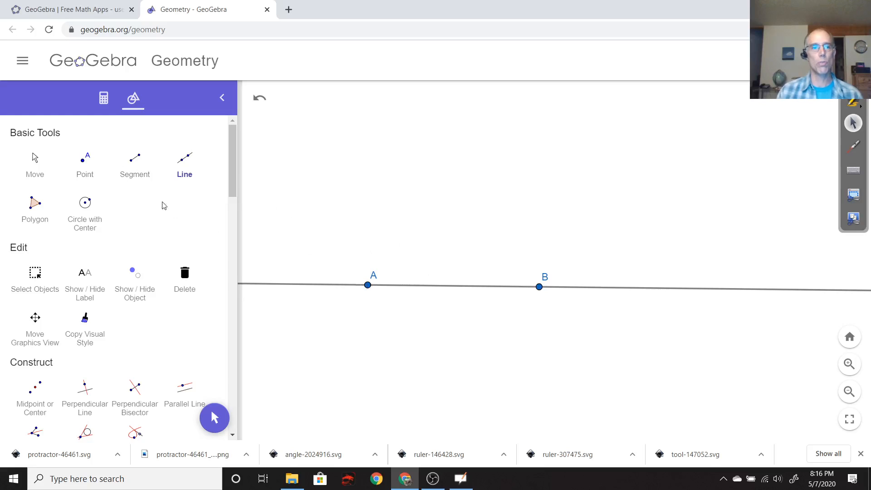
# Move points A and B closer together near the middle of the drawing area
pyautogui.click(41, 164)
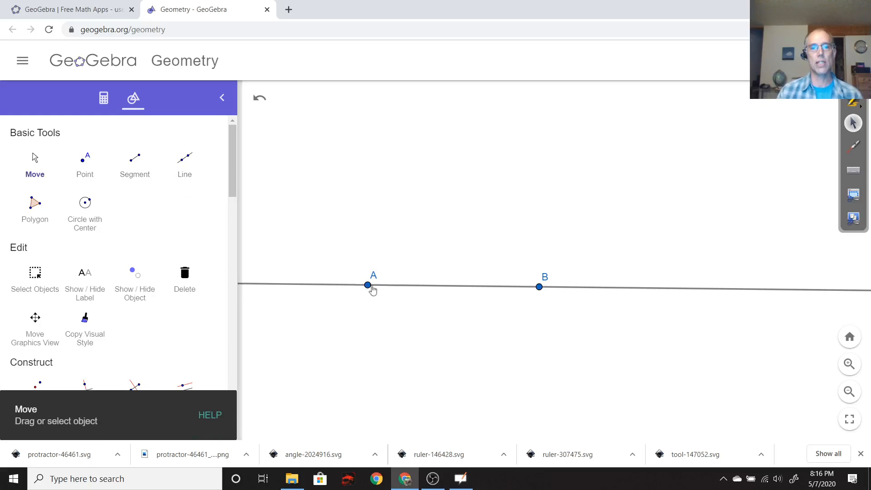
pyautogui.moveTo(367, 285); pyautogui.dragTo(405, 293)
pyautogui.moveTo(540, 286); pyautogui.dragTo(497, 294)
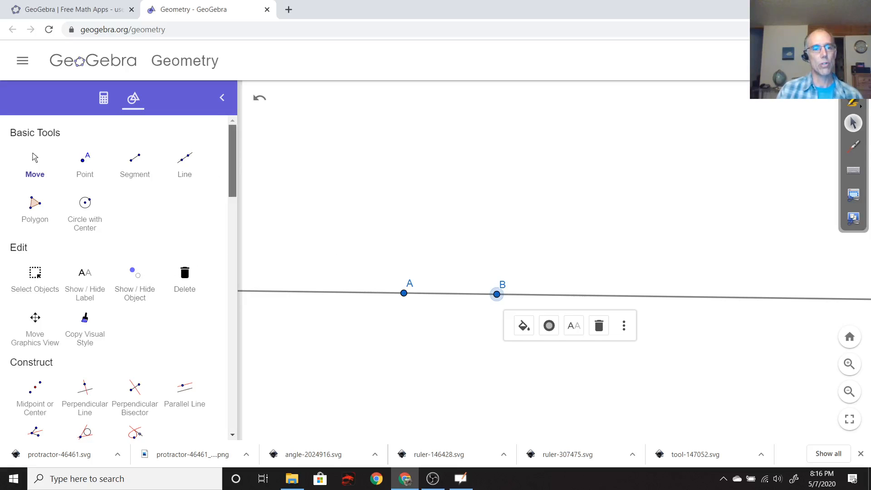
# Construct a 108° counterclockwise angle with leg point B and vertex A using Angle with Given Size
pyautogui.scroll(-4, 118, 277)
pyautogui.scroll(-2, 166, 265)
pyautogui.scroll(1, 166, 265)
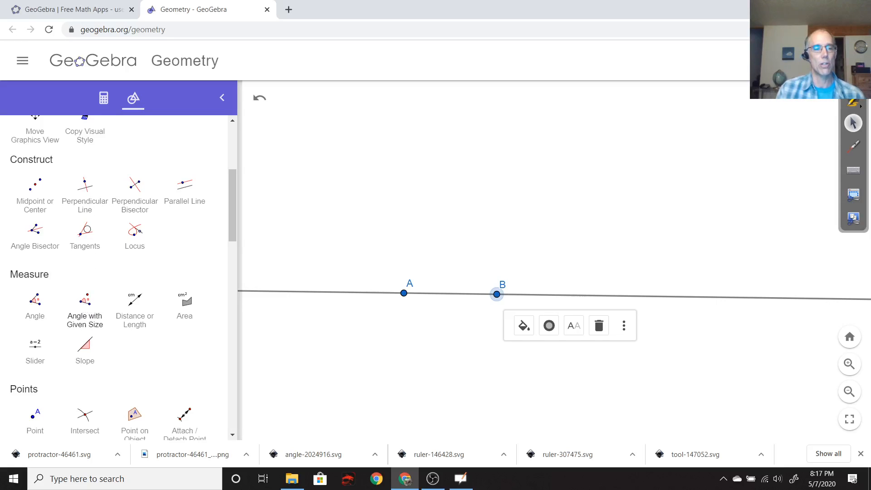
pyautogui.click(84, 301)
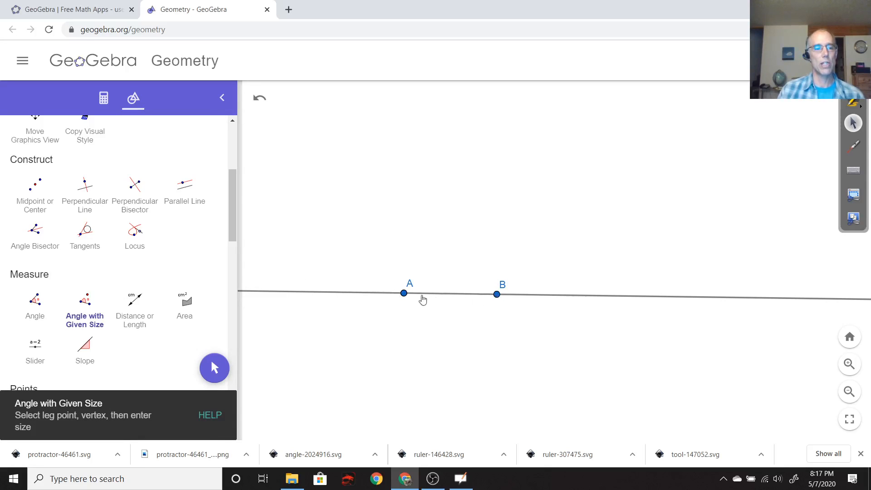
pyautogui.click(497, 295)
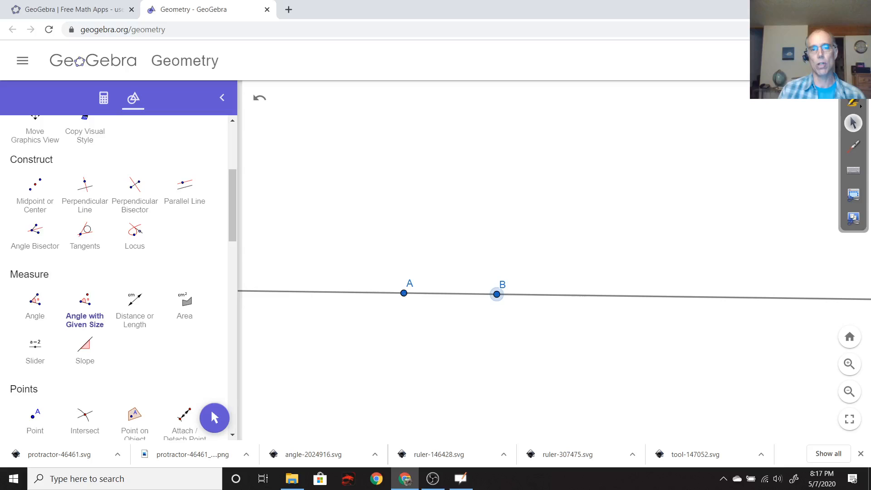
pyautogui.click(404, 293)
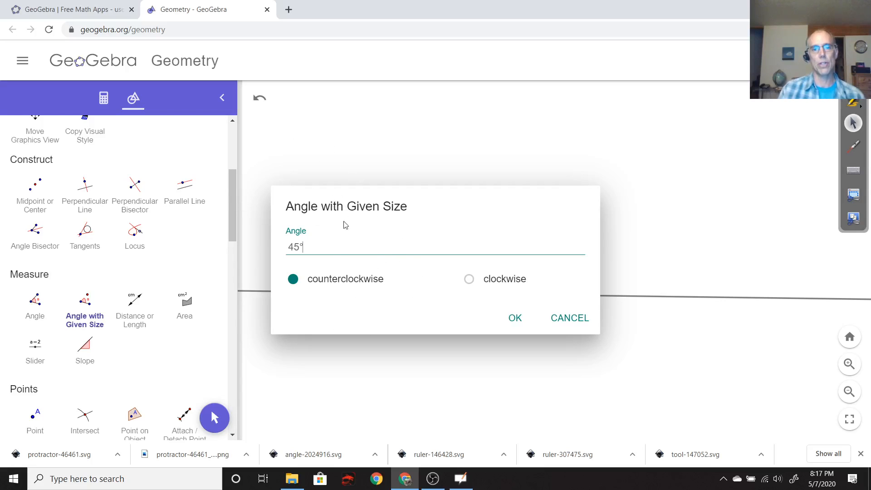
pyautogui.click(298, 247)
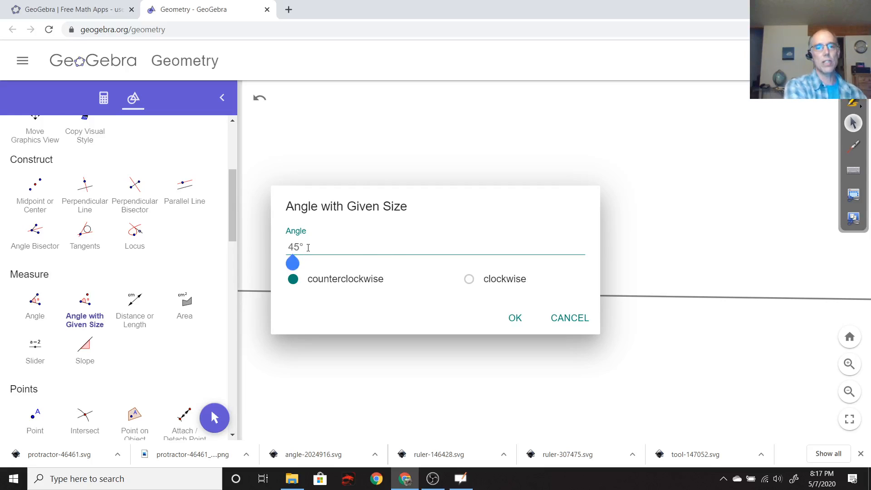
pyautogui.press('Right')
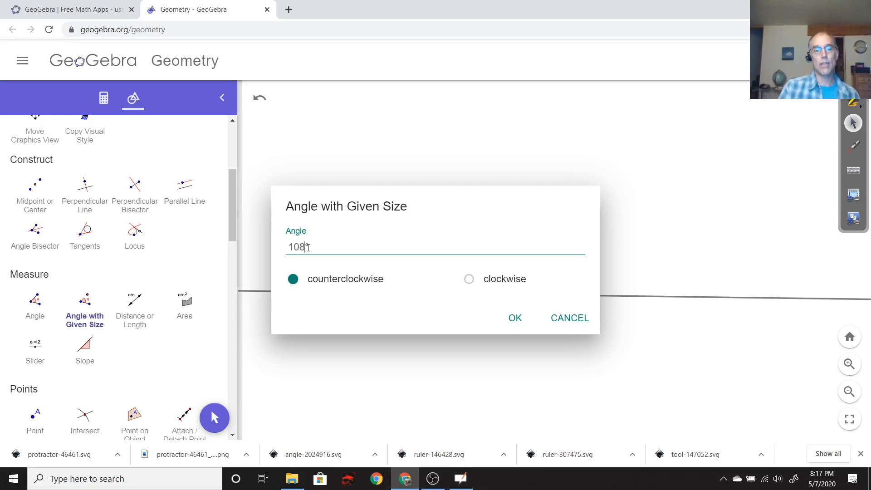
pyautogui.click(514, 318)
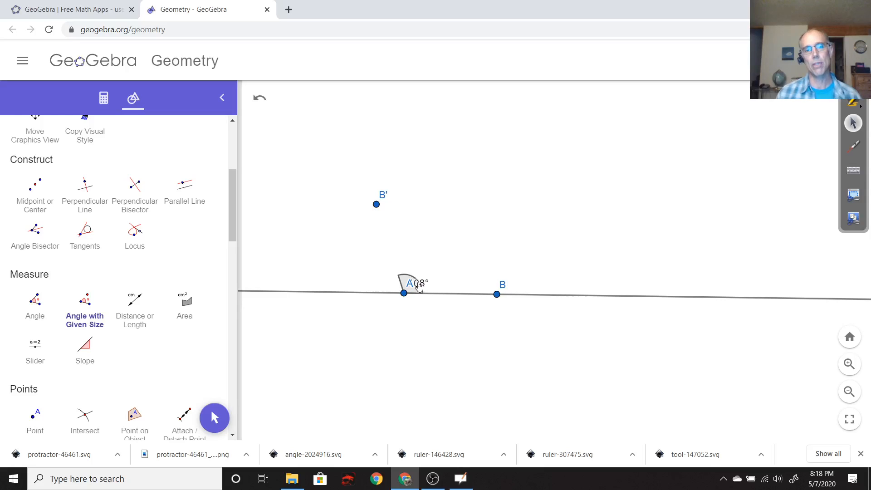
# Move the 108° label and point A's label apart so that they no longer overlap
pyautogui.scroll(5, 232, 224)
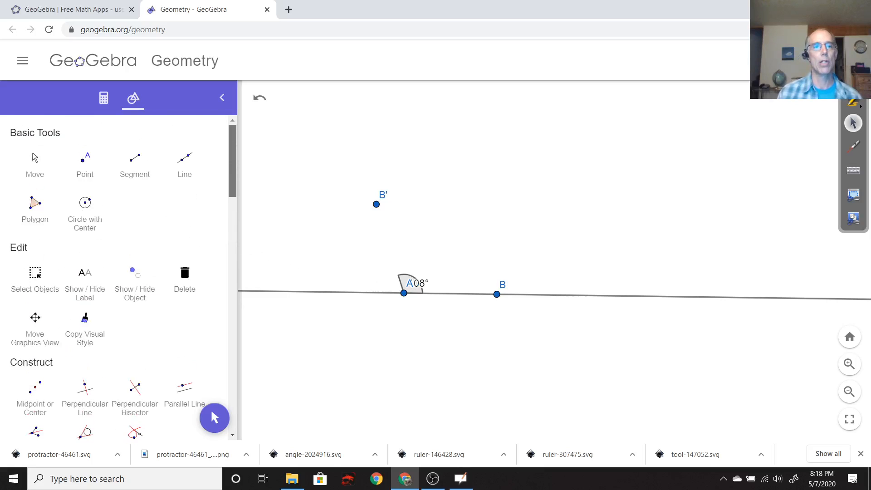
pyautogui.click(27, 170)
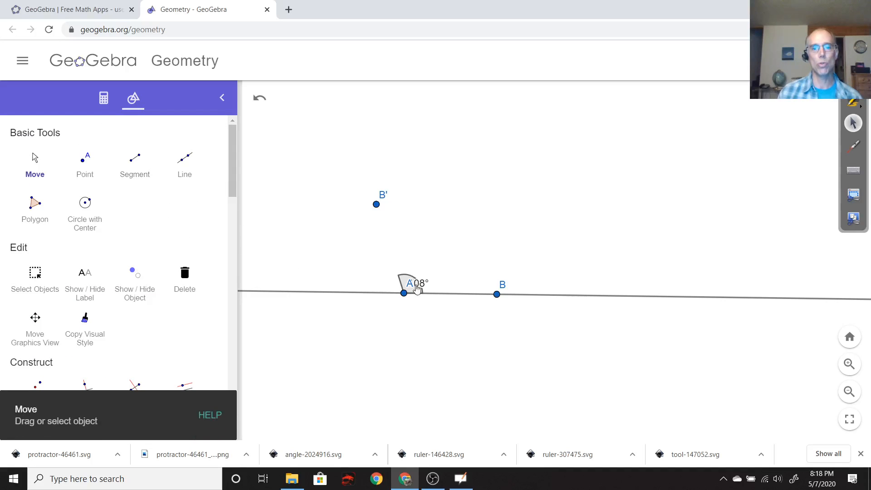
pyautogui.moveTo(423, 282)
pyautogui.mouseDown()
pyautogui.moveTo(401, 285)
pyautogui.moveTo(429, 277)
pyautogui.mouseUp()
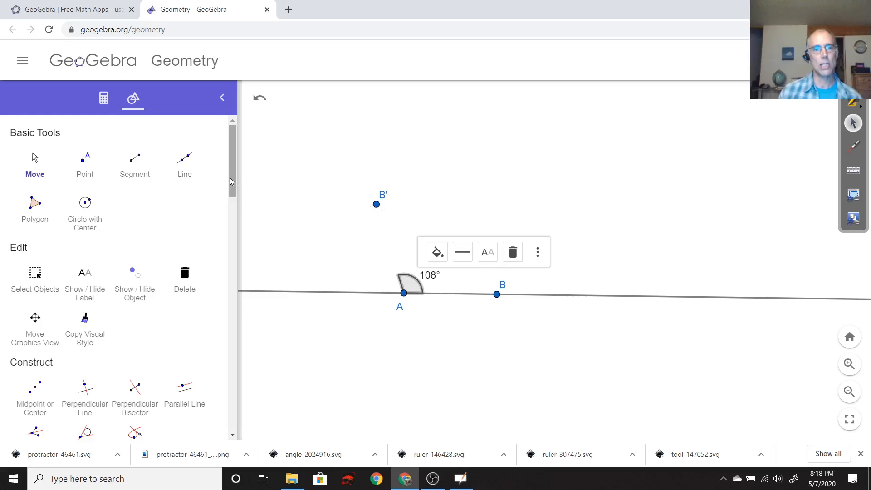
# Try constructing a 108° counterclockwise angle with leg point A and vertex B' using Angle with Given Size, and undo it
pyautogui.moveTo(233, 159); pyautogui.dragTo(233, 205)
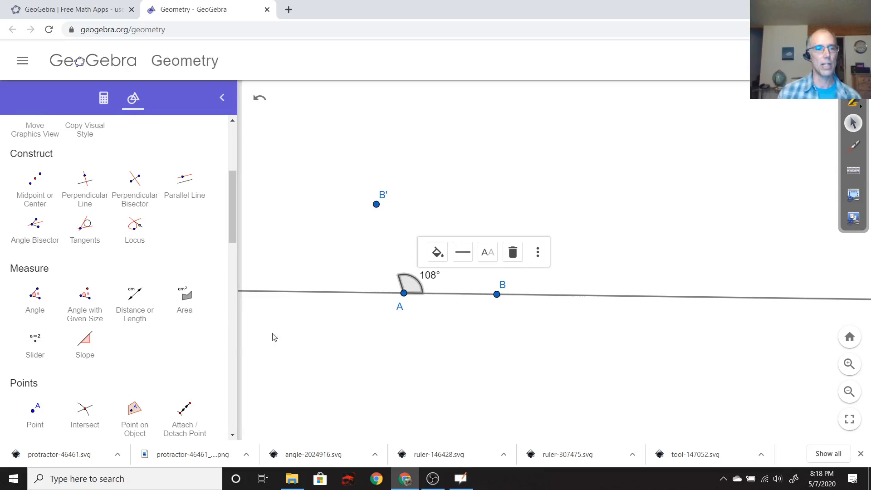
pyautogui.click(85, 300)
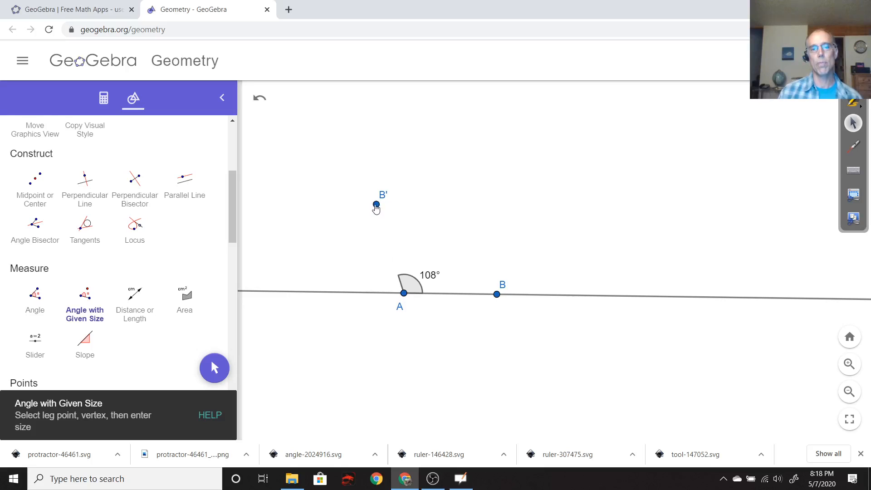
pyautogui.click(404, 294)
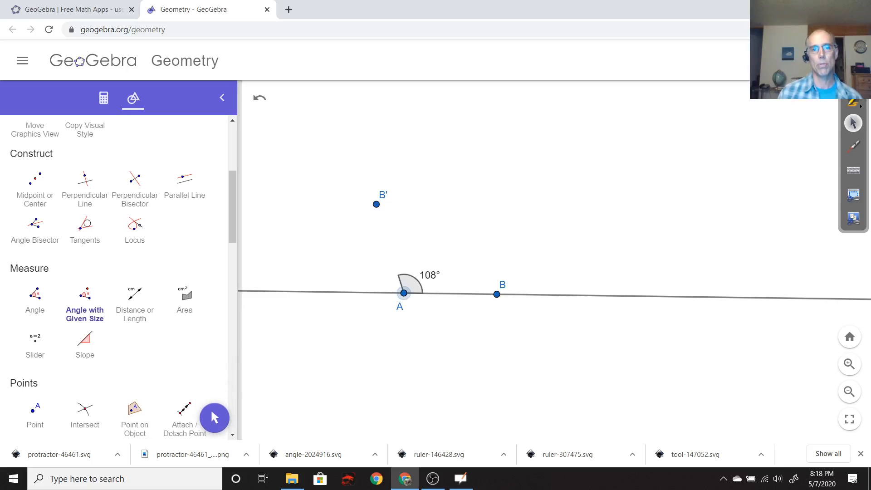
pyautogui.click(376, 206)
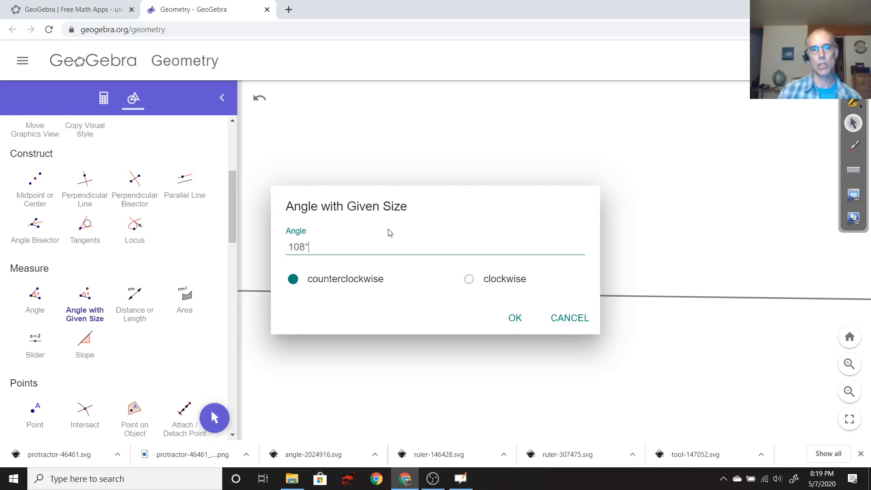
pyautogui.click(516, 318)
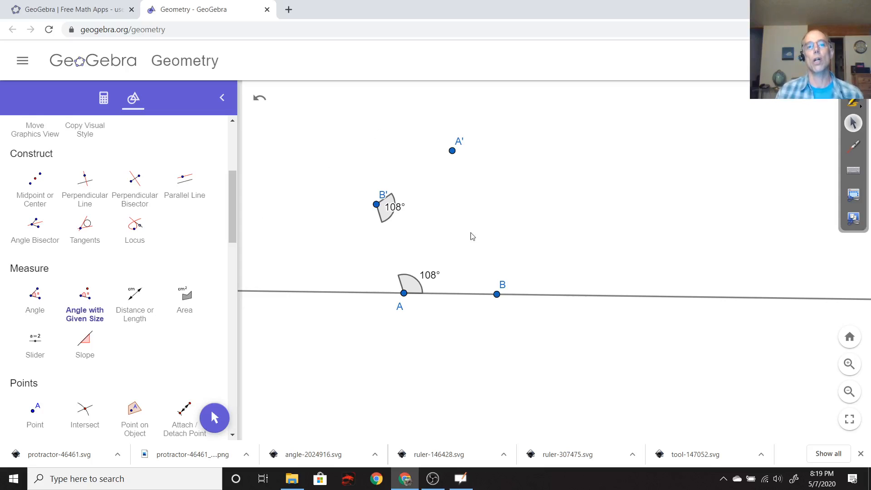
pyautogui.click(259, 98)
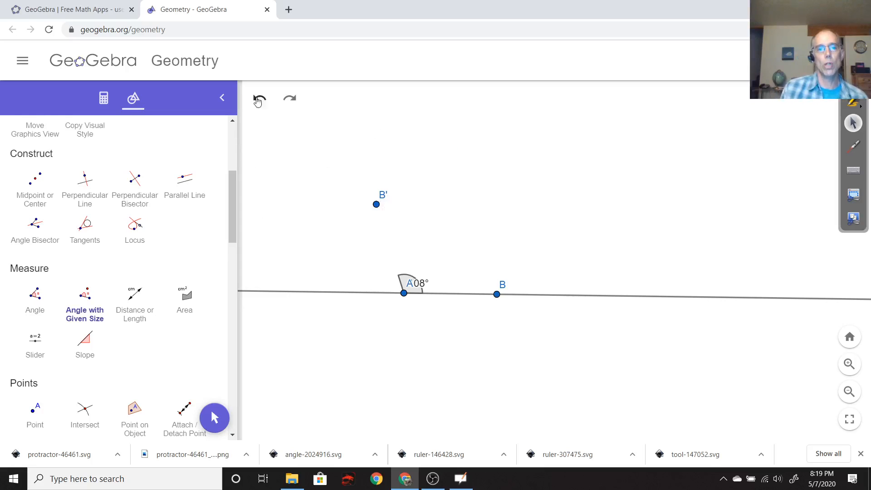
# Construct a 108° counterclockwise angle with leg point A and vertex B' using Angle with Given Size
pyautogui.click(95, 300)
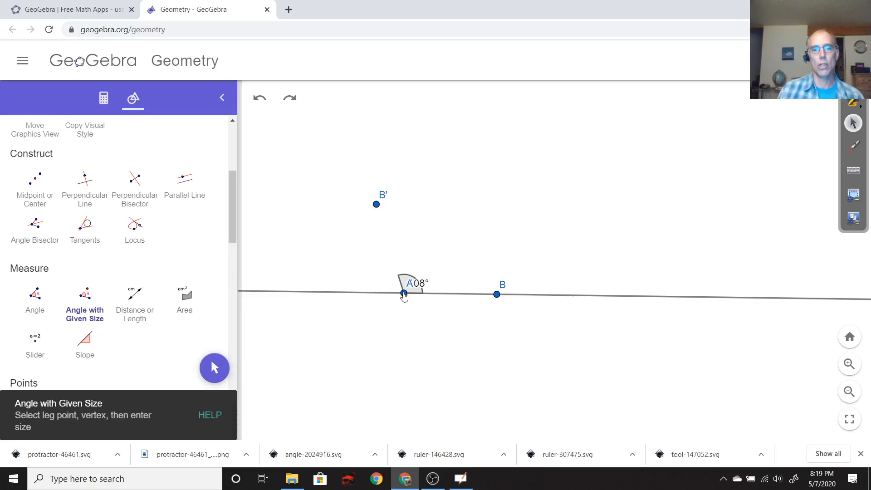
pyautogui.click(404, 293)
pyautogui.click(377, 206)
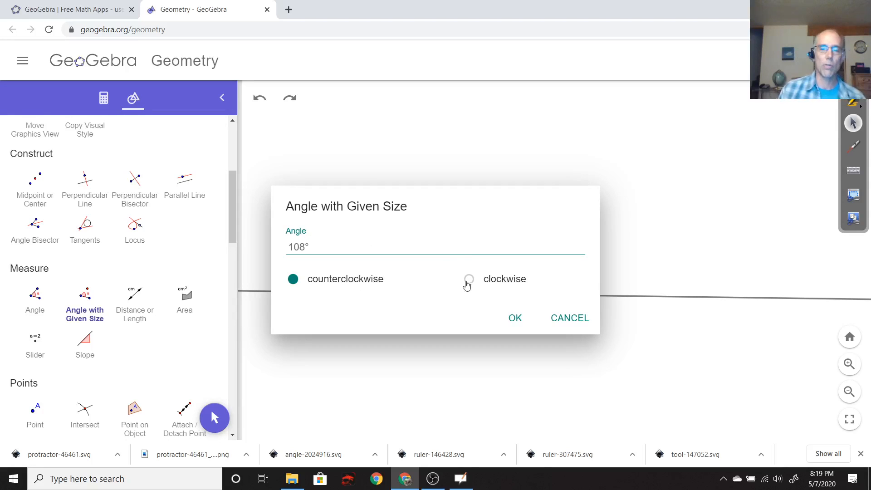
pyautogui.click(516, 317)
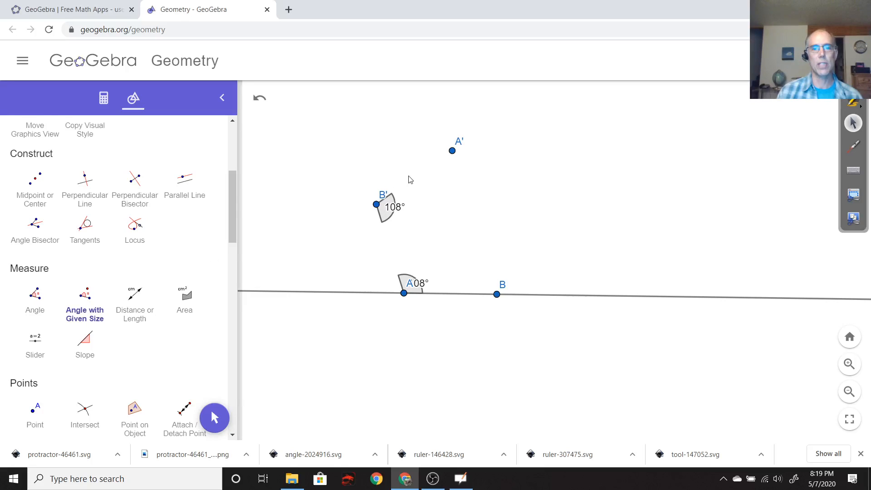
# Construct another 108° counterclockwise angle, using B' as the leg point and A' as the vertex
pyautogui.click(376, 205)
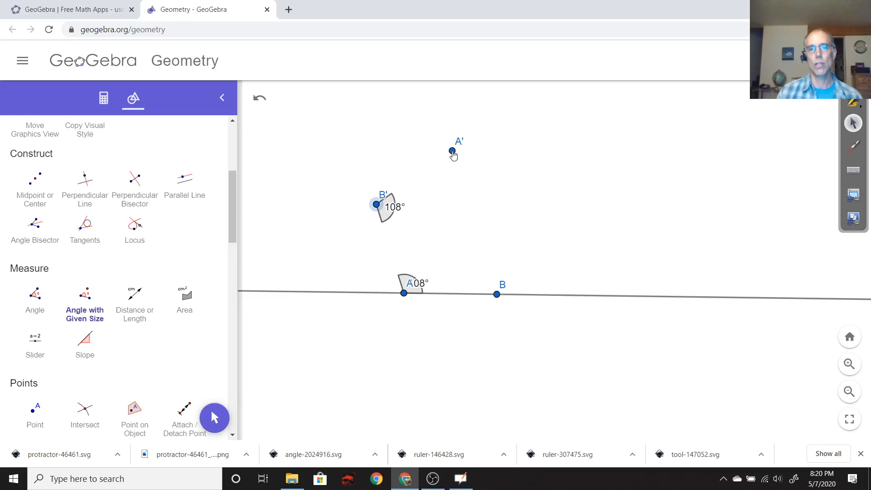
pyautogui.click(452, 152)
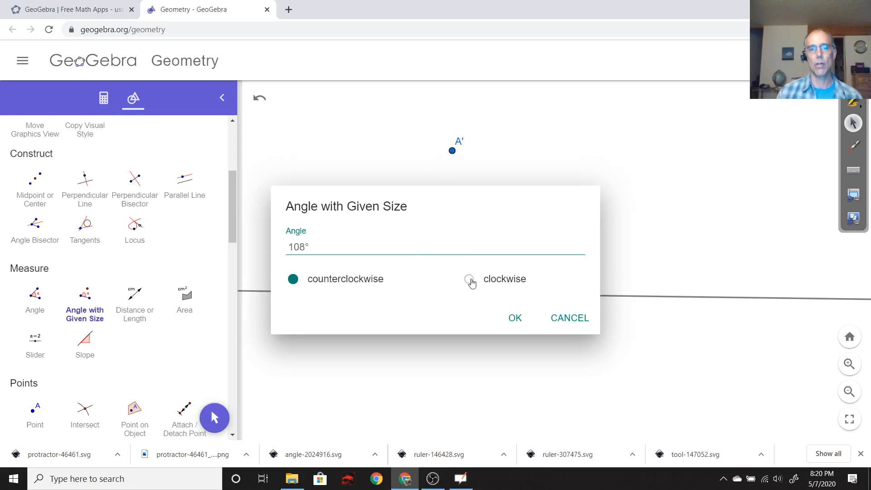
pyautogui.click(512, 318)
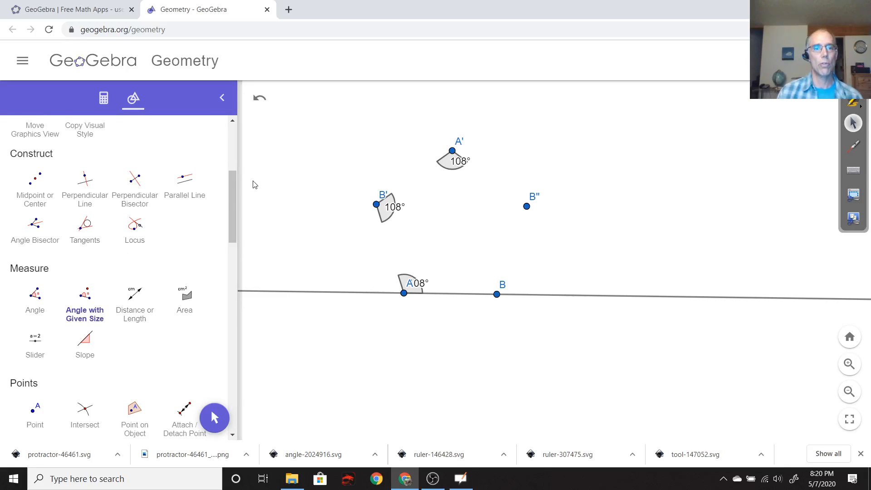
# Draw a small irregular five-sided polygon through five new points in the empty area beyond B''
pyautogui.moveTo(230, 207); pyautogui.dragTo(224, 156)
pyautogui.scroll(-1, 224, 156)
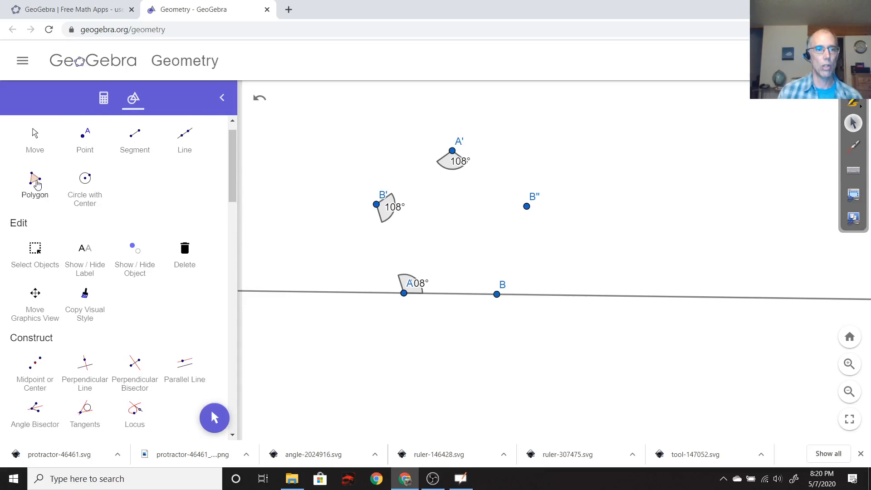
pyautogui.click(36, 182)
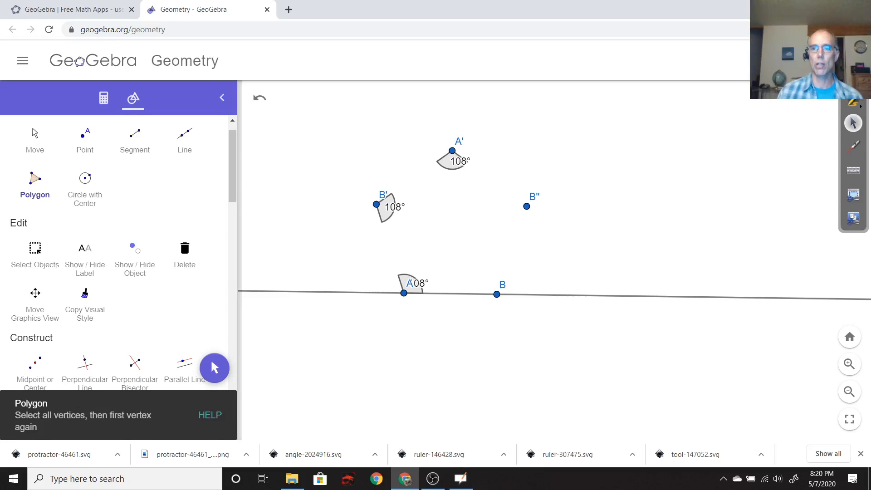
pyautogui.click(670, 187)
pyautogui.click(633, 134)
pyautogui.click(673, 112)
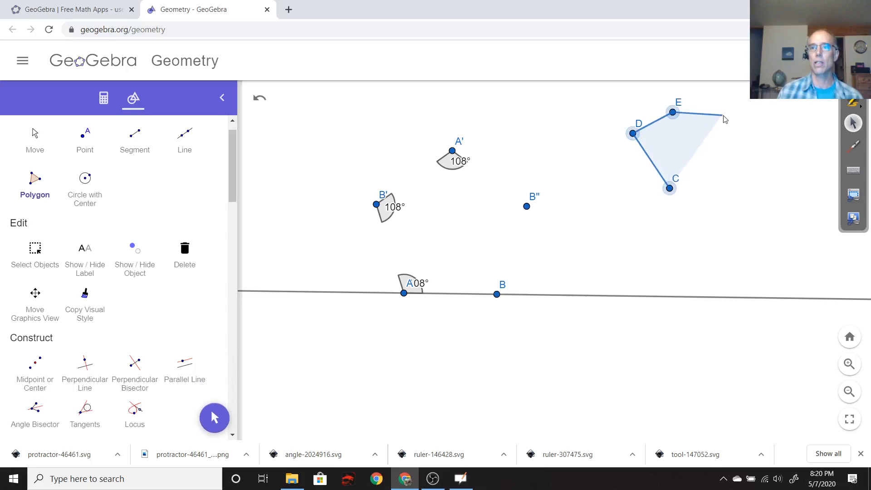
pyautogui.click(725, 117)
pyautogui.click(724, 162)
pyautogui.click(670, 187)
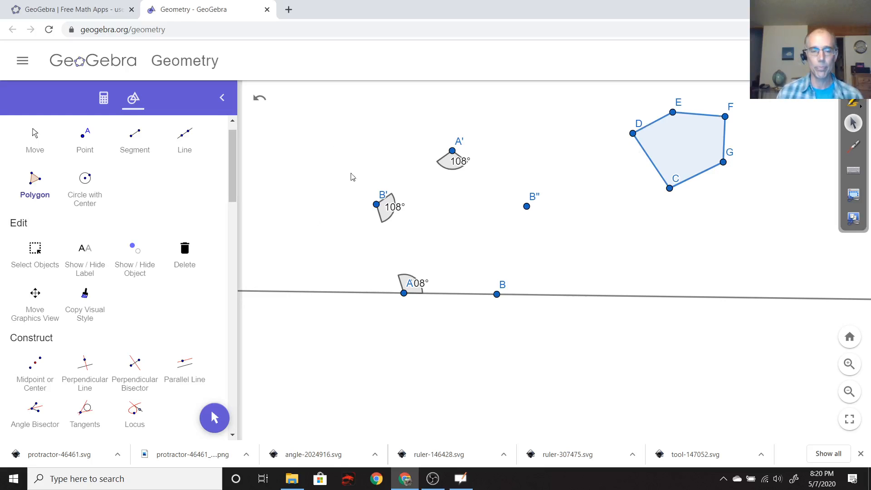
# Create a closed polygon through points A, B', A', B'' and B
pyautogui.click(403, 292)
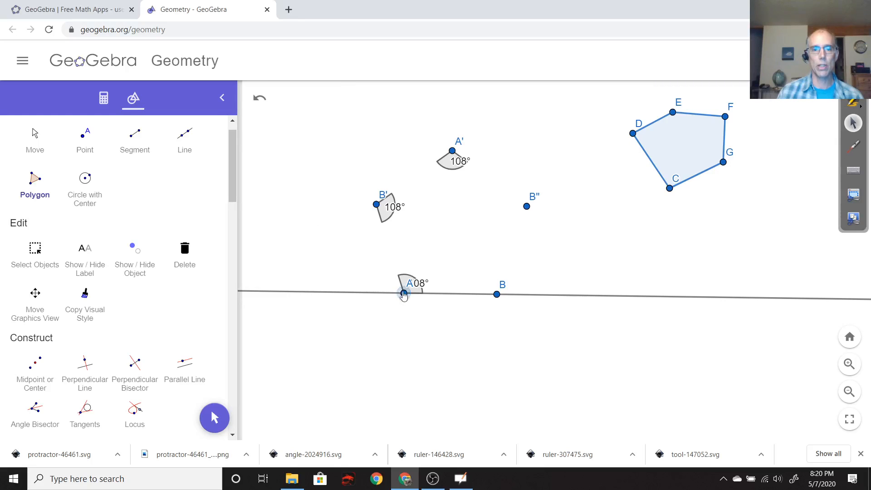
pyautogui.click(376, 205)
pyautogui.click(452, 151)
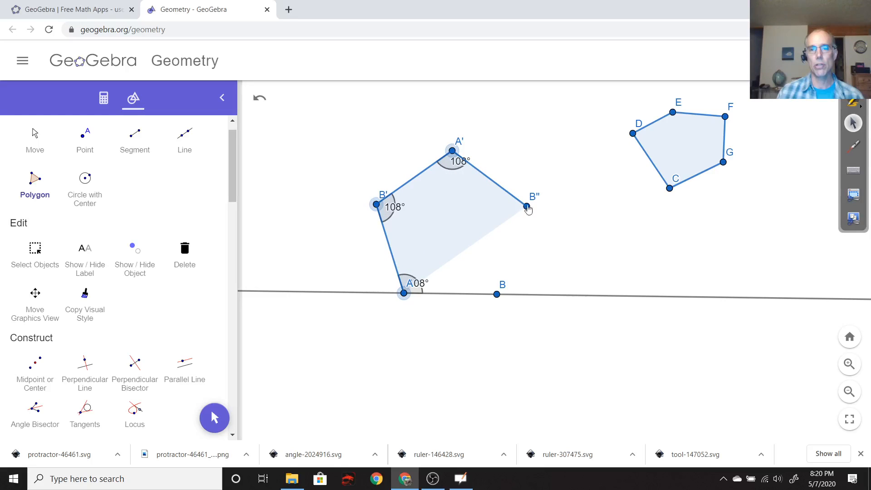
pyautogui.click(527, 206)
pyautogui.click(497, 294)
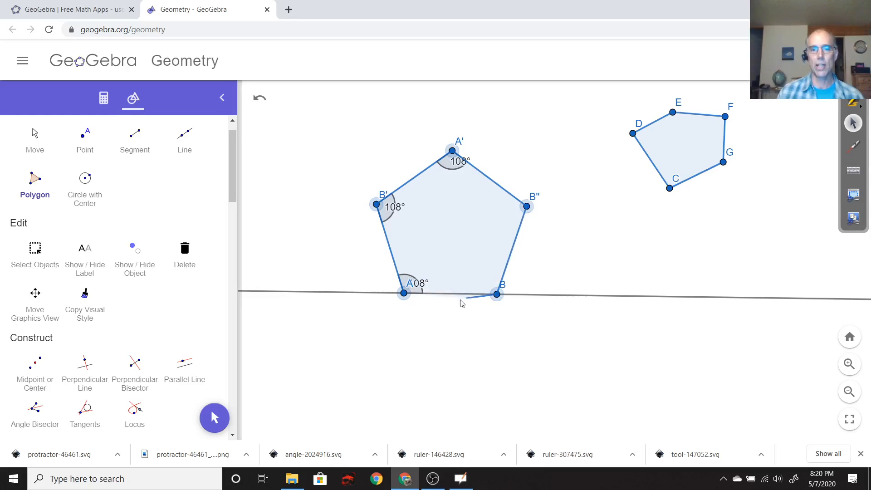
pyautogui.click(404, 292)
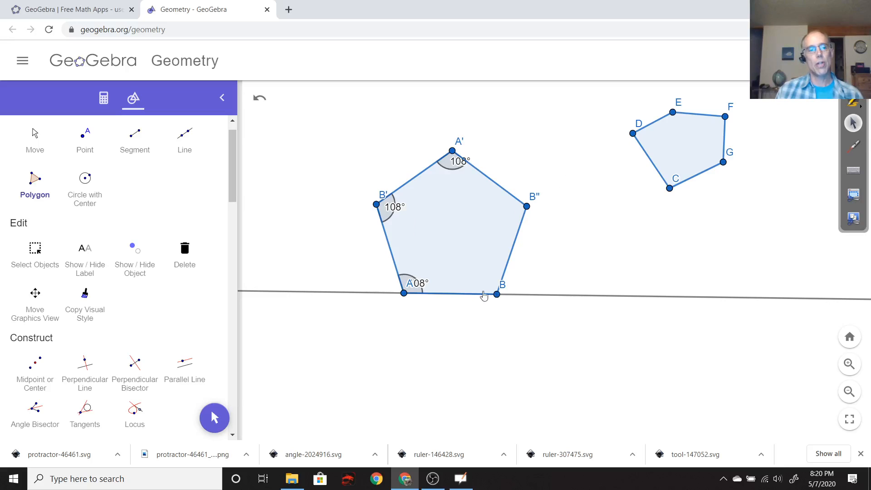
# Measure the pentagon's interior angle at B'' with the Angle tool, using points A', B'' and B
pyautogui.scroll(-1, 234, 189)
pyautogui.scroll(-5, 52, 269)
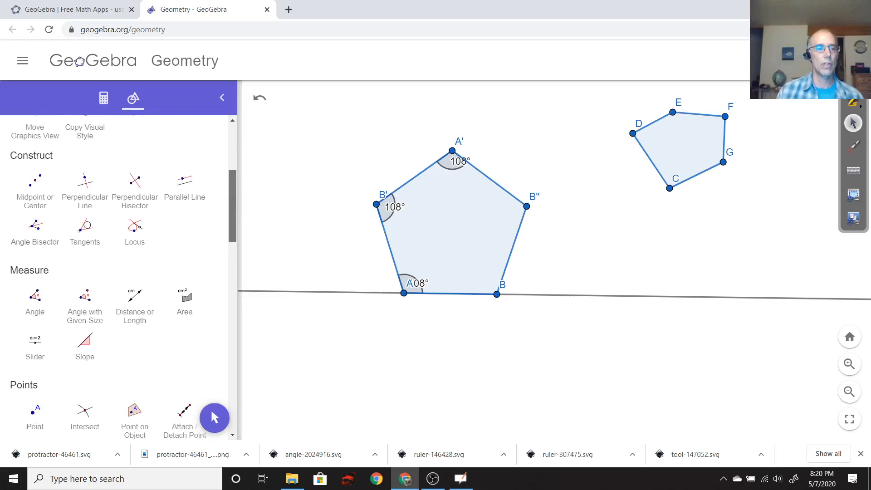
pyautogui.scroll(1, 51, 269)
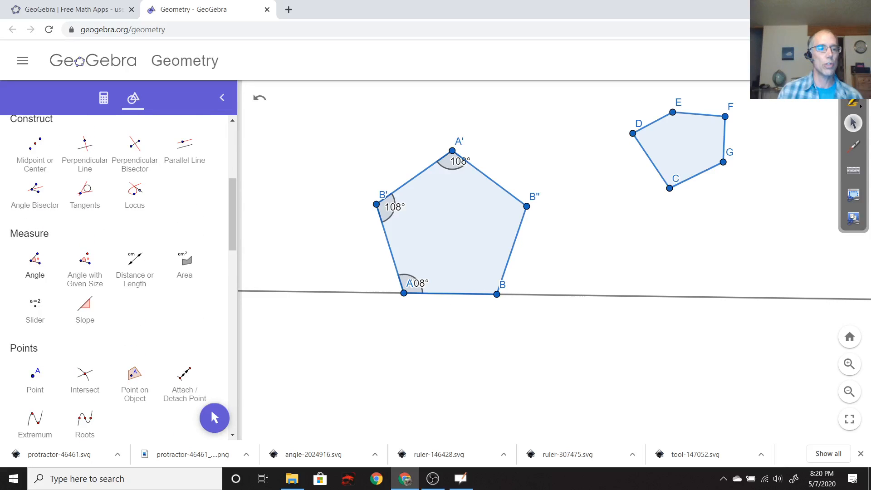
pyautogui.click(43, 265)
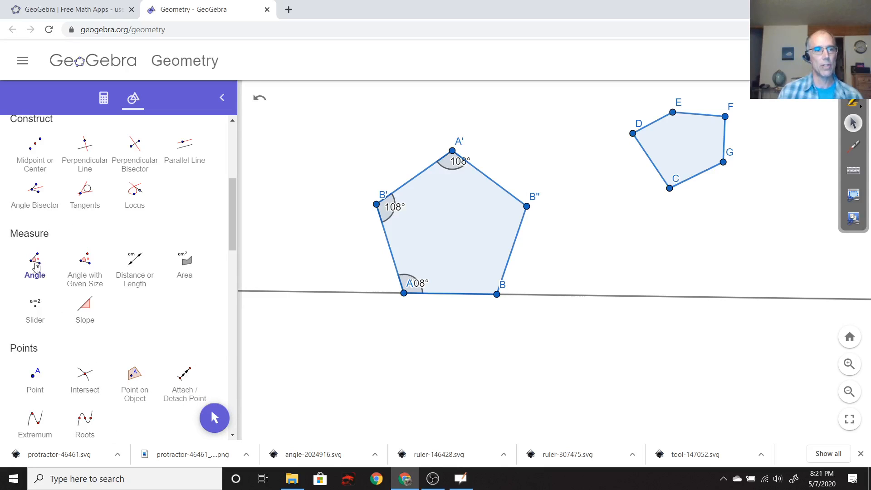
pyautogui.click(36, 267)
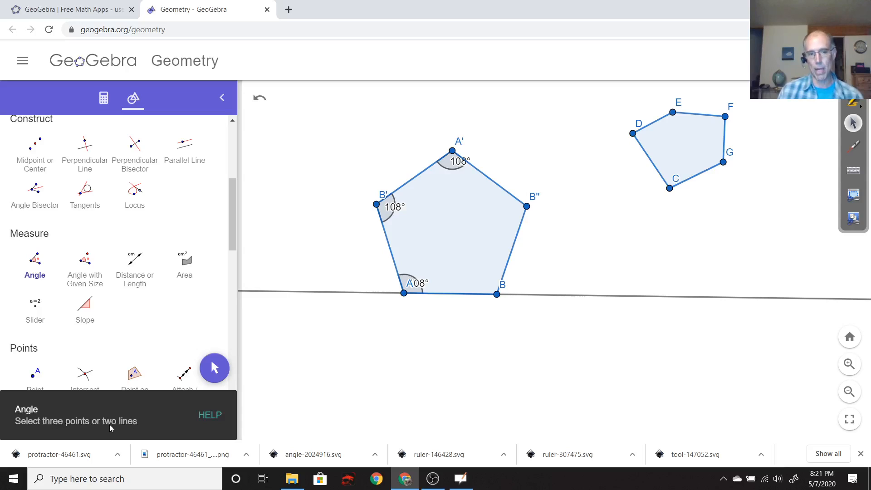
pyautogui.click(45, 275)
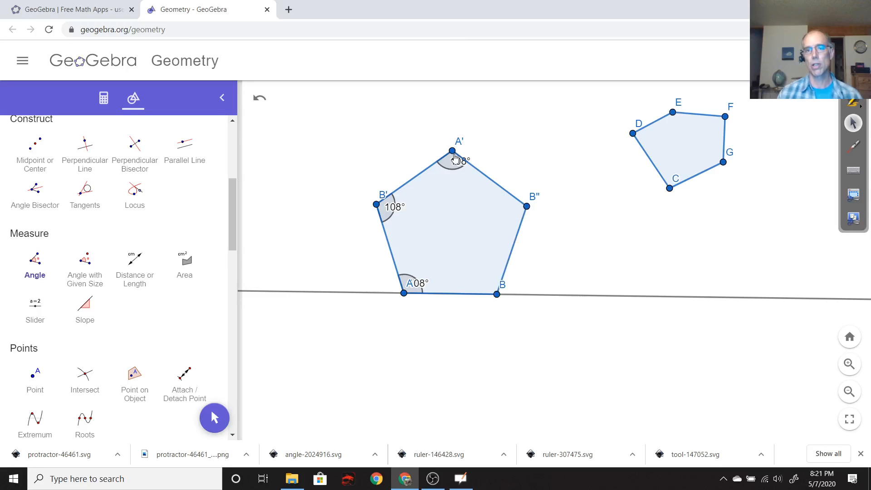
pyautogui.click(452, 151)
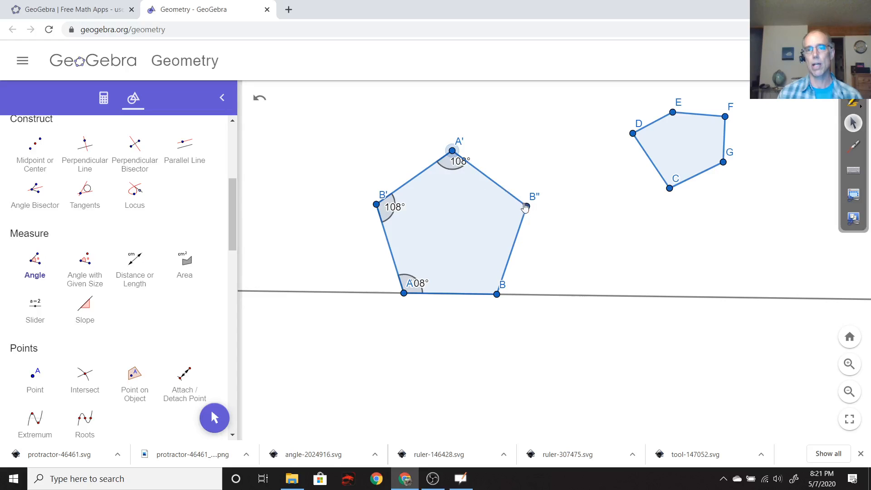
pyautogui.click(527, 206)
pyautogui.click(497, 294)
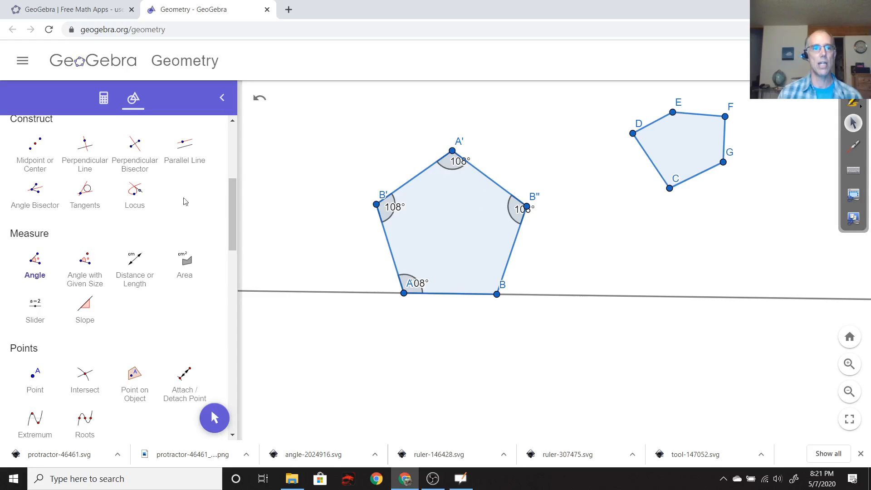
# Move the angle label at B'' inward so that it no longer overlaps the vertex
pyautogui.scroll(5, 227, 200)
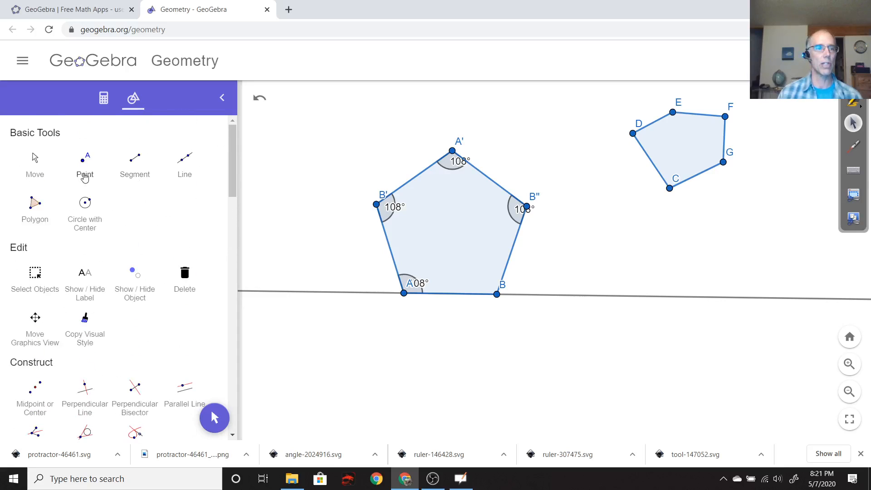
pyautogui.click(34, 167)
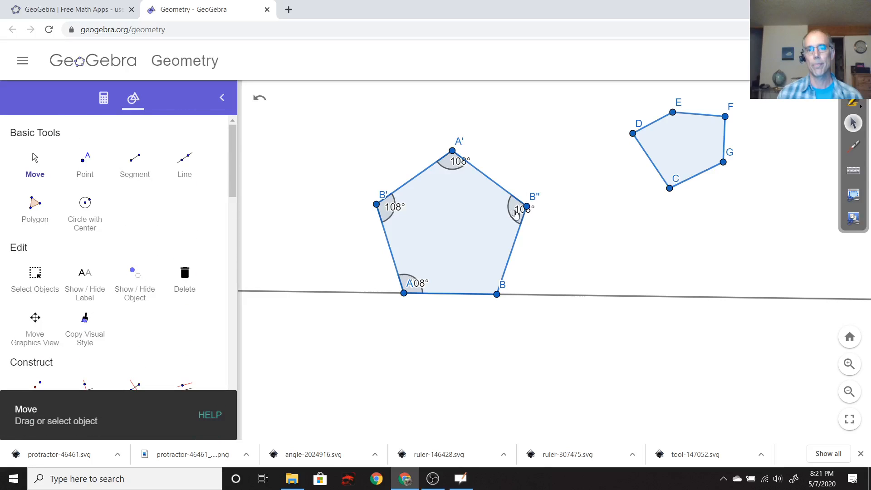
pyautogui.moveTo(516, 214); pyautogui.dragTo(482, 214)
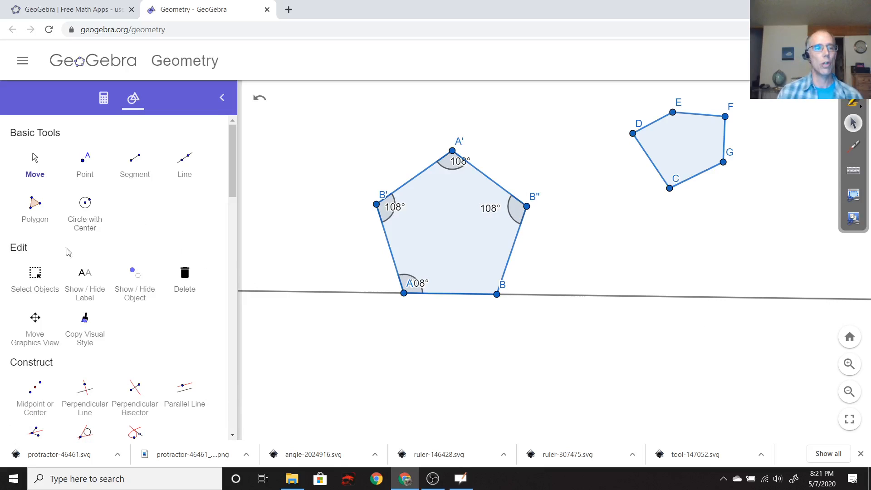
# Measure the pentagon's interior angle at B with the Angle tool, using the two sides that meet there
pyautogui.moveTo(233, 184); pyautogui.dragTo(244, 272)
pyautogui.moveTo(230, 239); pyautogui.dragTo(231, 257)
pyautogui.scroll(-1, 193, 238)
pyautogui.scroll(4, 192, 238)
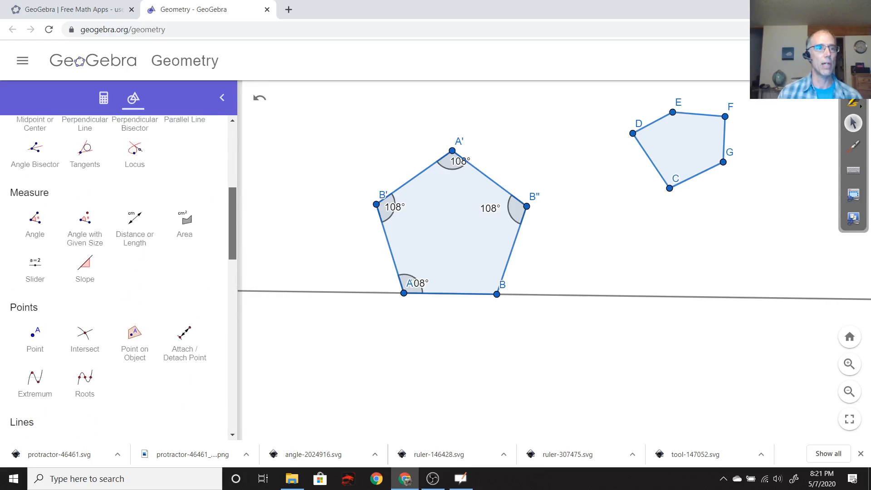
pyautogui.scroll(-1, 193, 238)
pyautogui.click(35, 184)
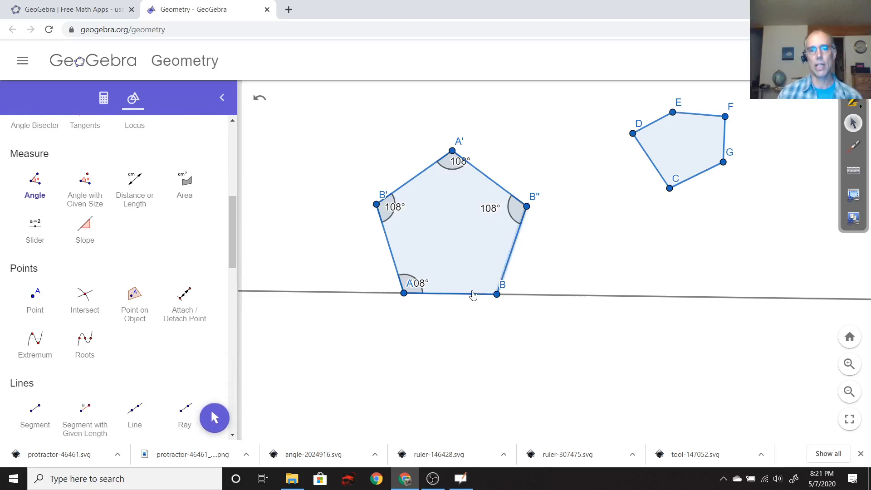
pyautogui.click(472, 297)
# Move the angle label at B into the pentagon, clear of the point's label
pyautogui.moveTo(234, 224); pyautogui.dragTo(234, 156)
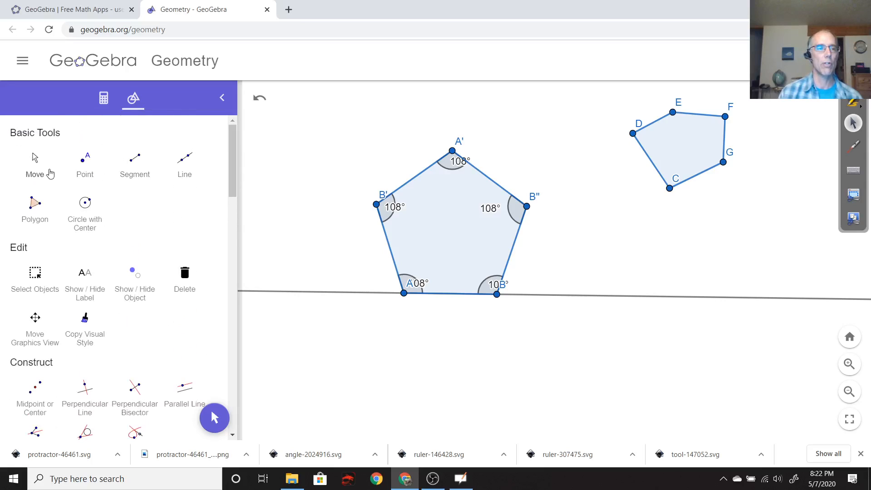
pyautogui.click(44, 167)
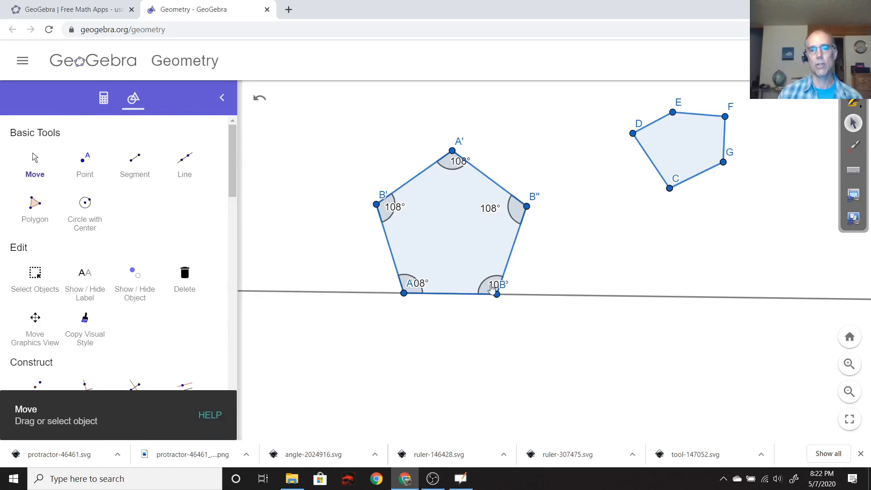
pyautogui.moveTo(499, 286); pyautogui.dragTo(464, 279)
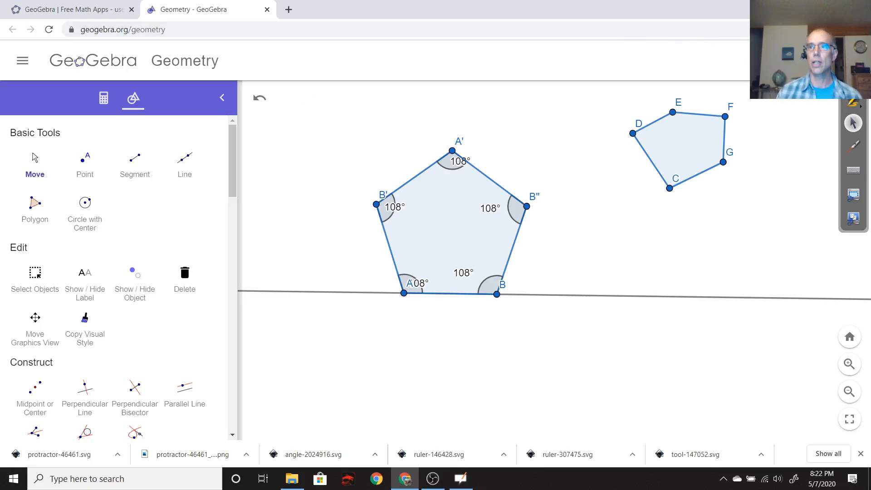
# Switch to the OpenBoard whiteboard, go back to the ruler and protractor page, and draw a short arc beside the protractor's 10 mark
pyautogui.click(460, 479)
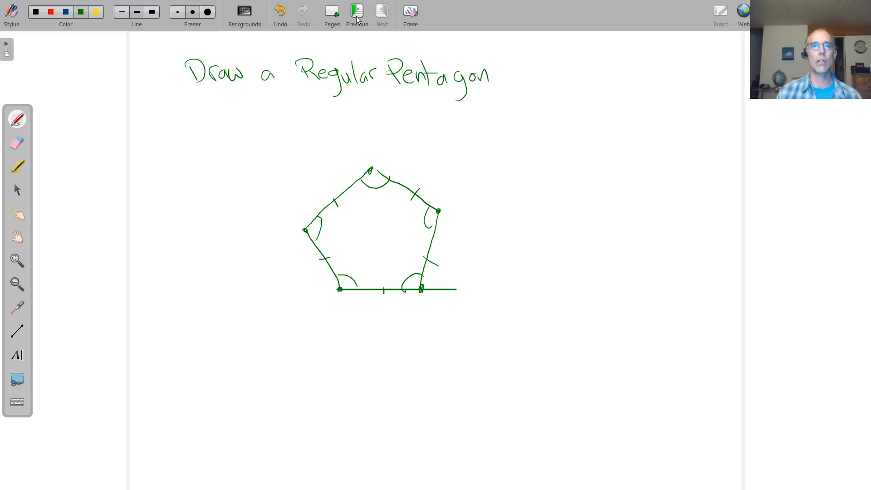
pyautogui.click(357, 19)
pyautogui.click(359, 17)
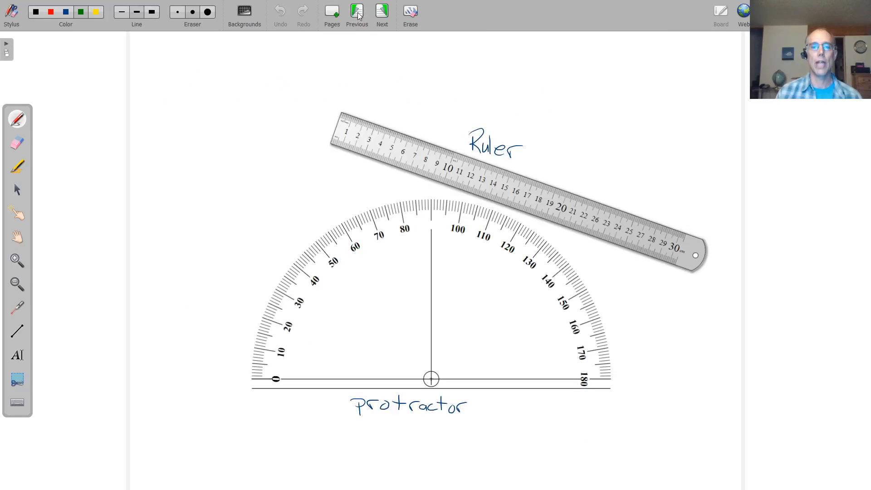
pyautogui.moveTo(279, 374); pyautogui.dragTo(273, 349)
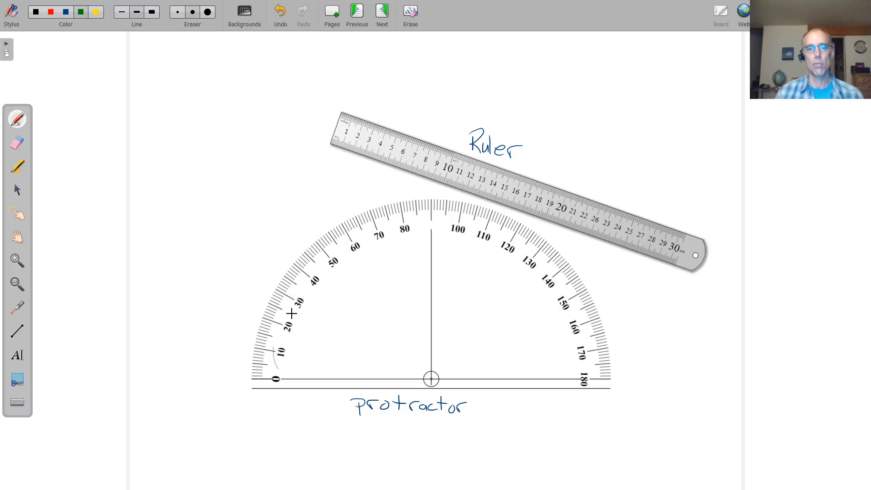
# Revisit the Constructions in Geometry page with the compass and straight edge, and page forward to the Draw a Regular Pentagon page
pyautogui.click(355, 17)
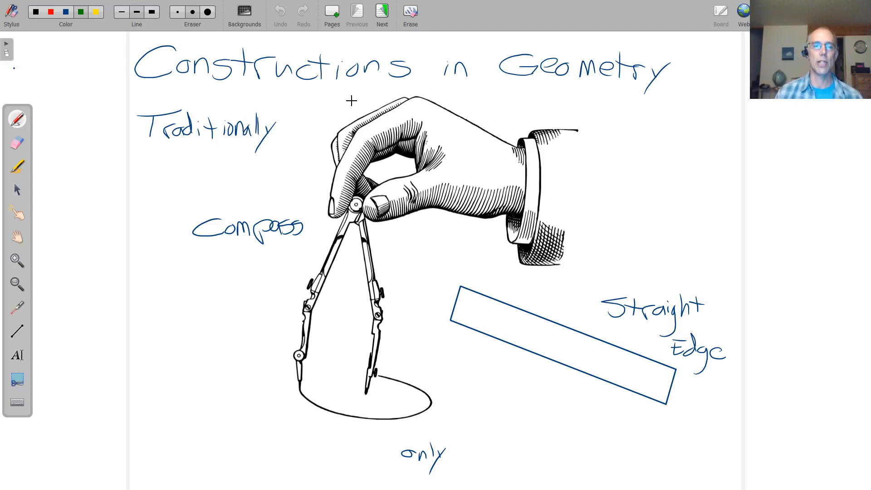
pyautogui.click(383, 18)
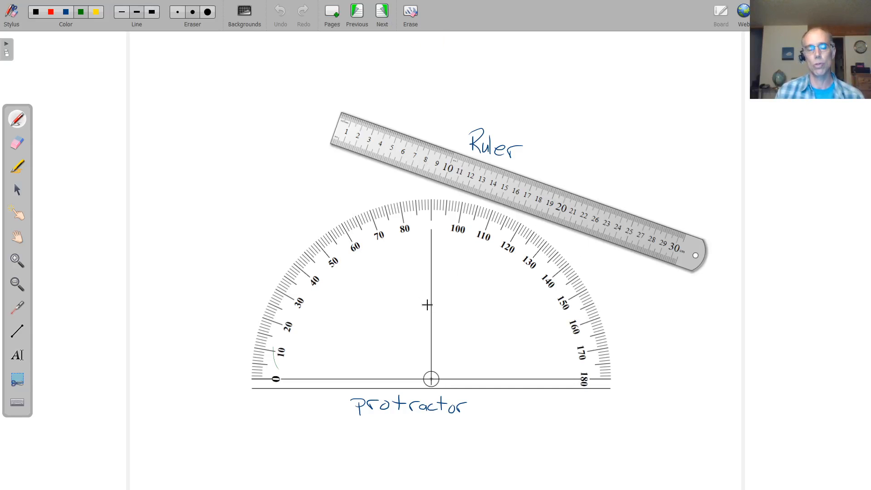
pyautogui.click(384, 16)
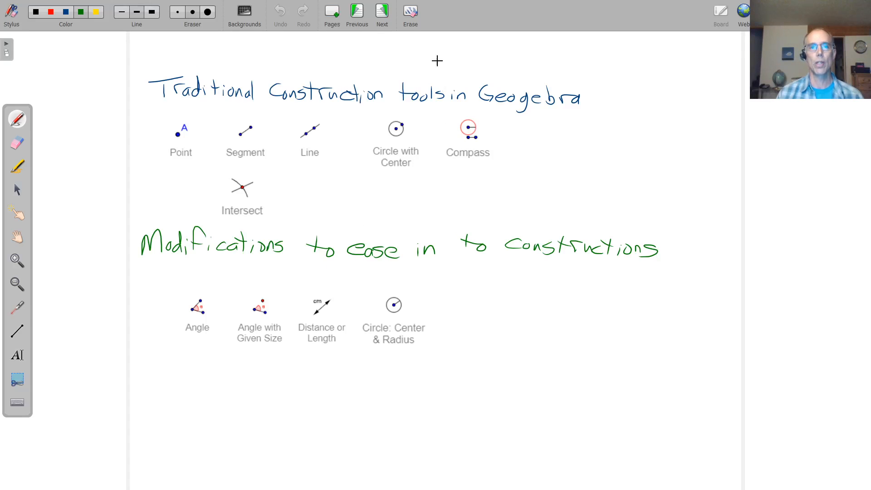
pyautogui.click(385, 18)
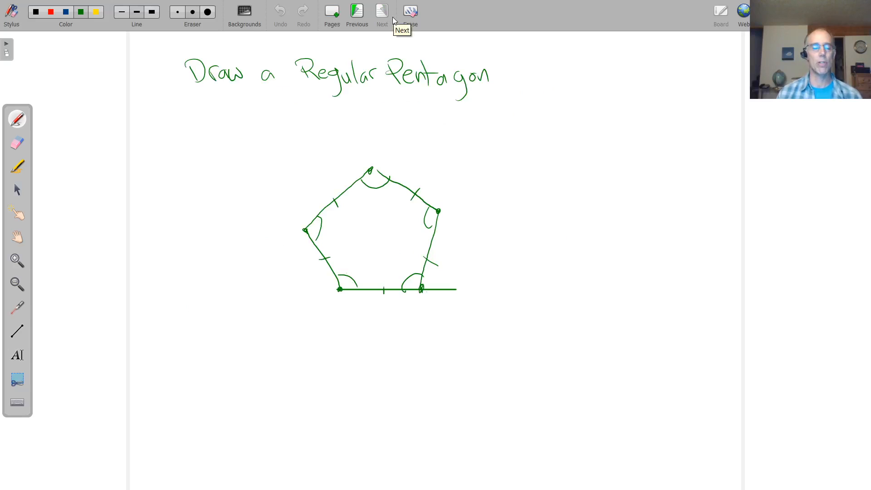